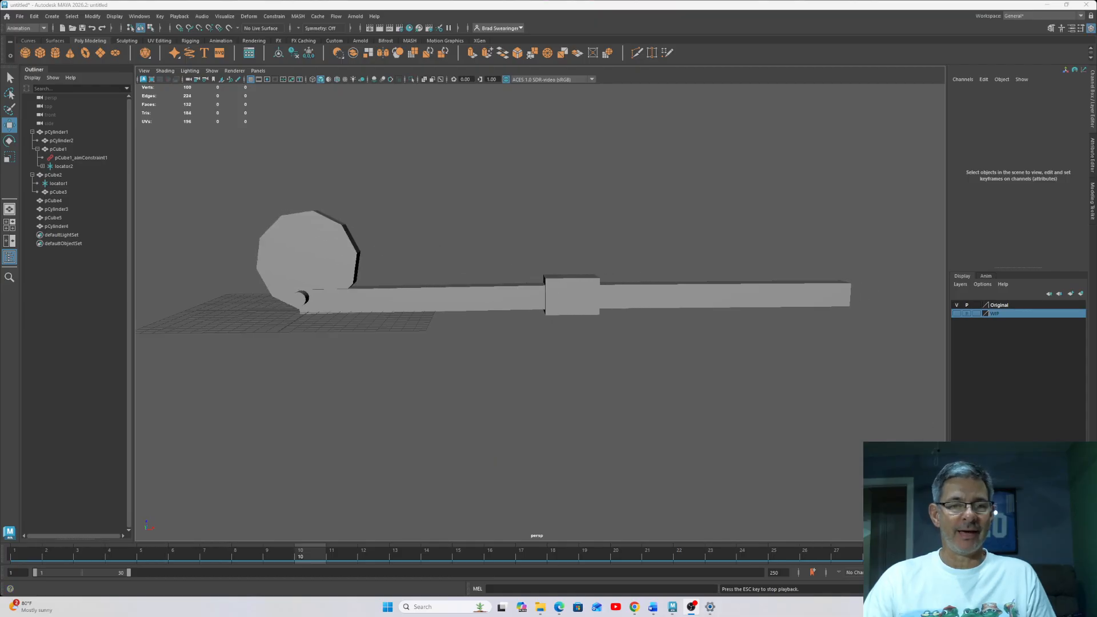
# Stop the animation playback, hide the Original layer and show the WIP layer
pyautogui.press('Escape')
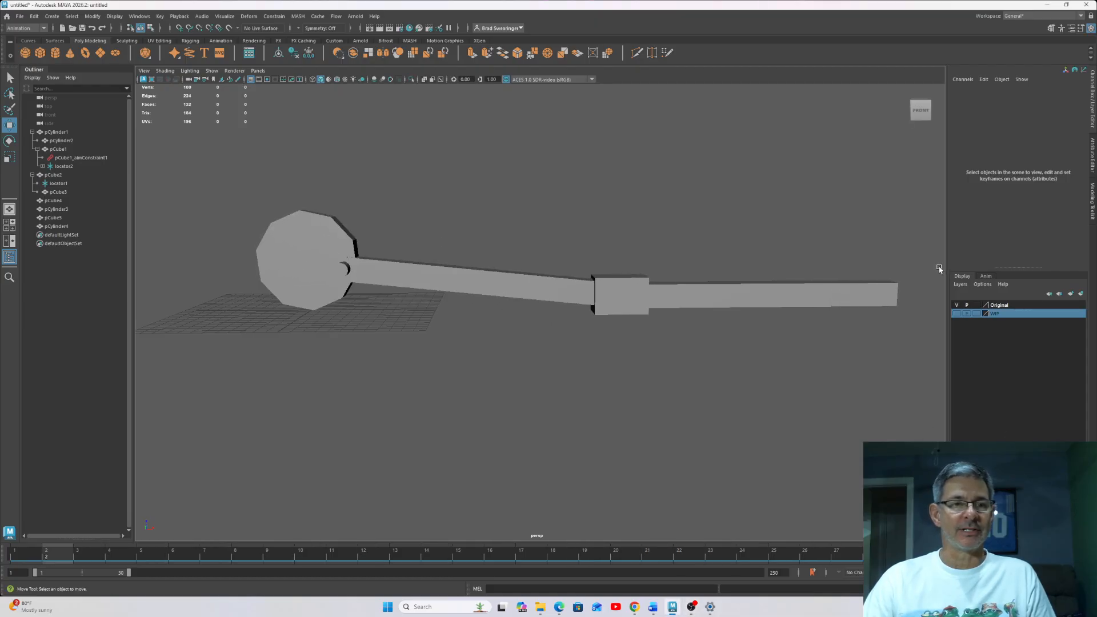
pyautogui.click(956, 305)
pyautogui.click(958, 314)
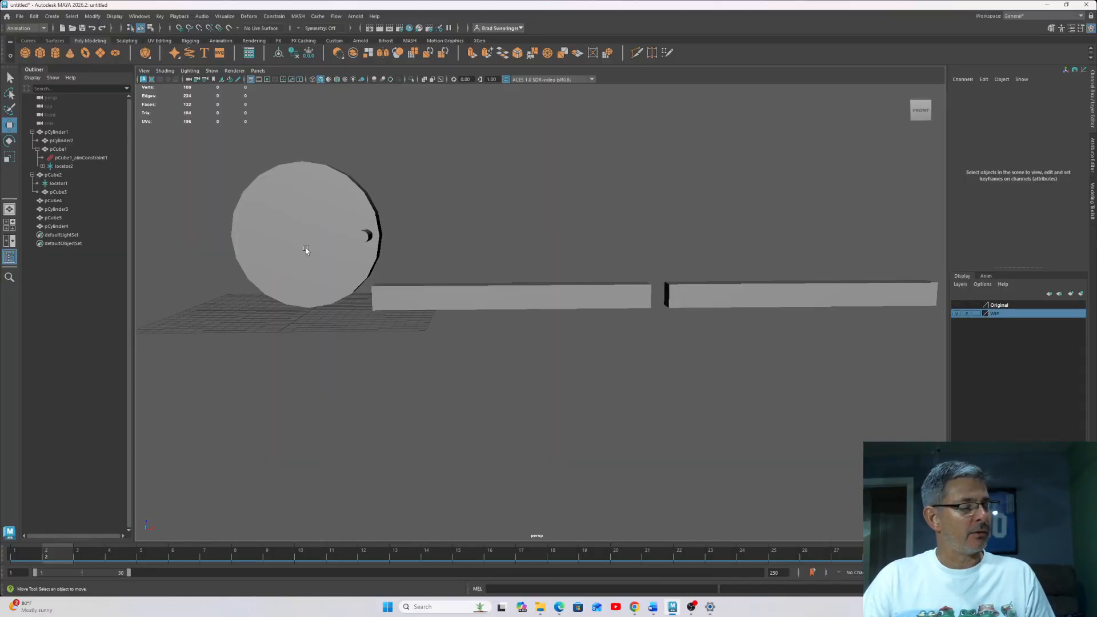
# Raise the bar beside the wheel to Translate Z of about 7.287, level with the peg, and move its pivot to the peg end
pyautogui.click(507, 295)
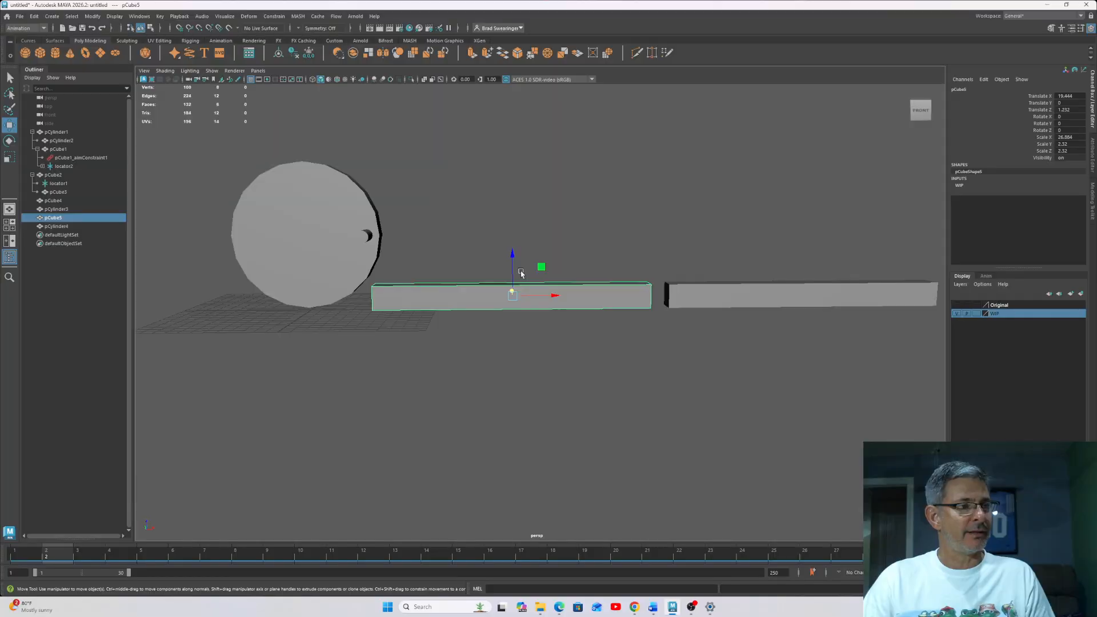
pyautogui.moveTo(515, 271); pyautogui.dragTo(527, 209)
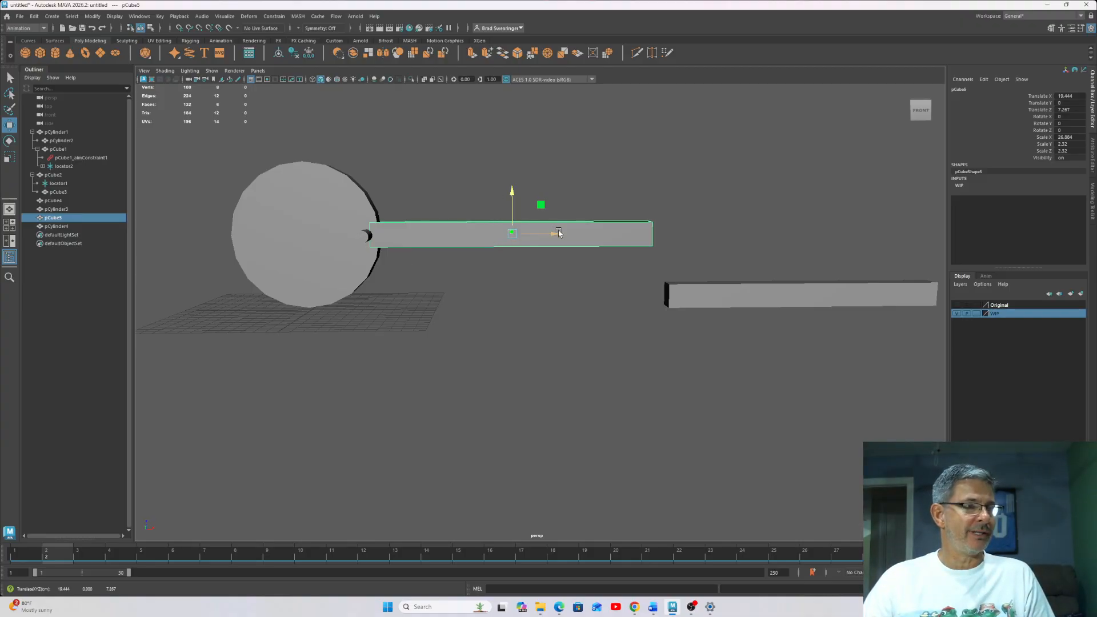
pyautogui.moveTo(559, 234); pyautogui.dragTo(414, 251)
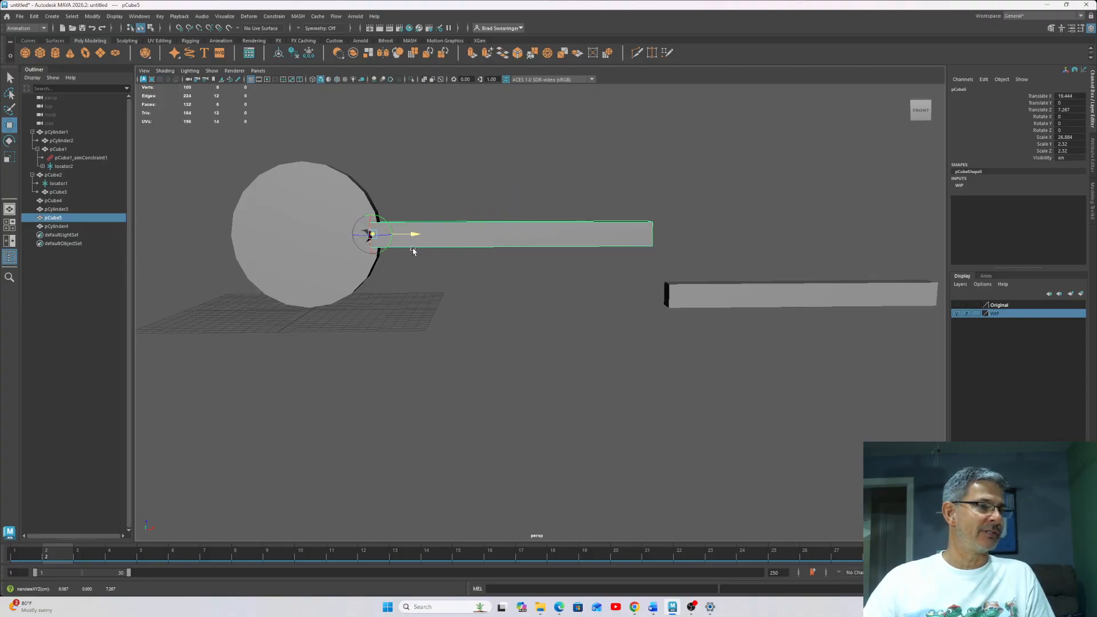
pyautogui.press('d')
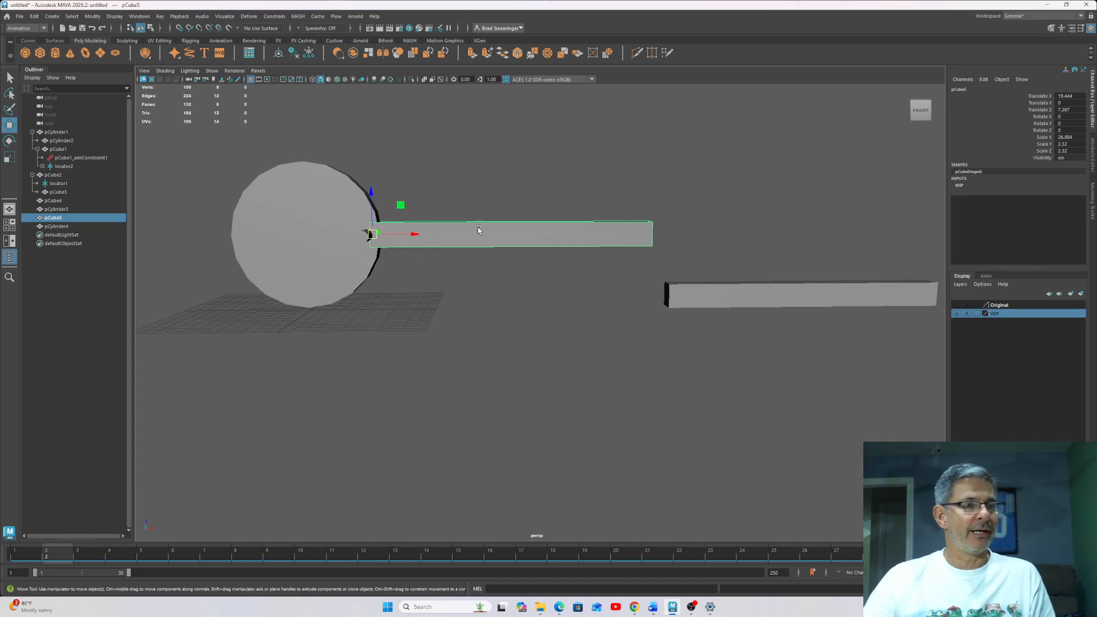
pyautogui.moveTo(778, 251); pyautogui.dragTo(787, 310)
pyautogui.click(518, 234)
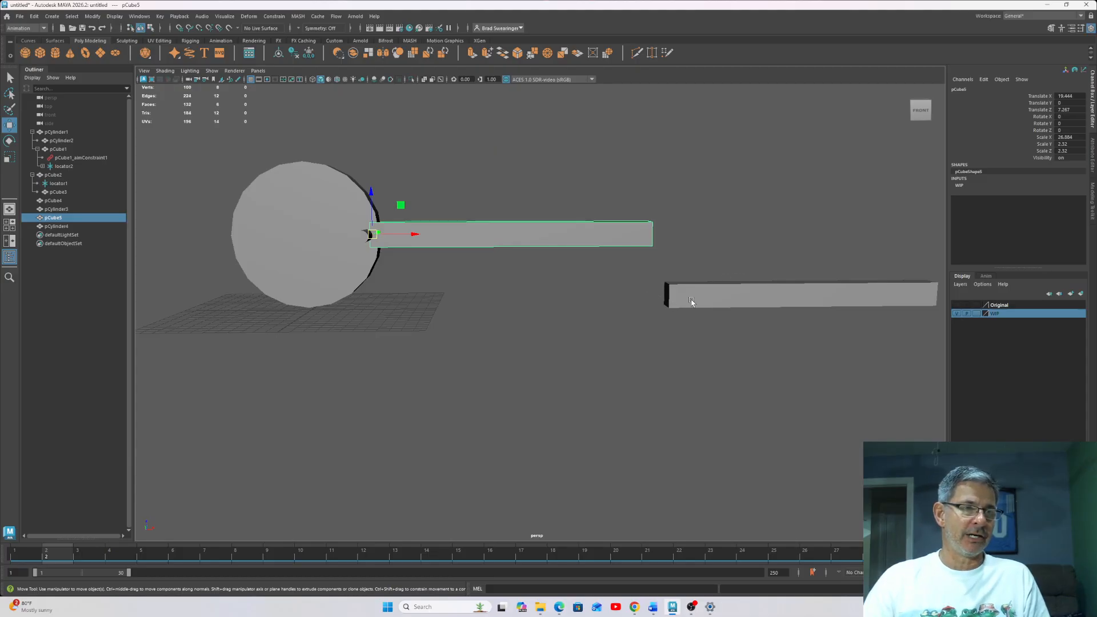
# Create a locator and place it at the near end of the far bar, at about Translate X 34.295 and Z 1.184
pyautogui.moveTo(752, 239); pyautogui.dragTo(752, 326)
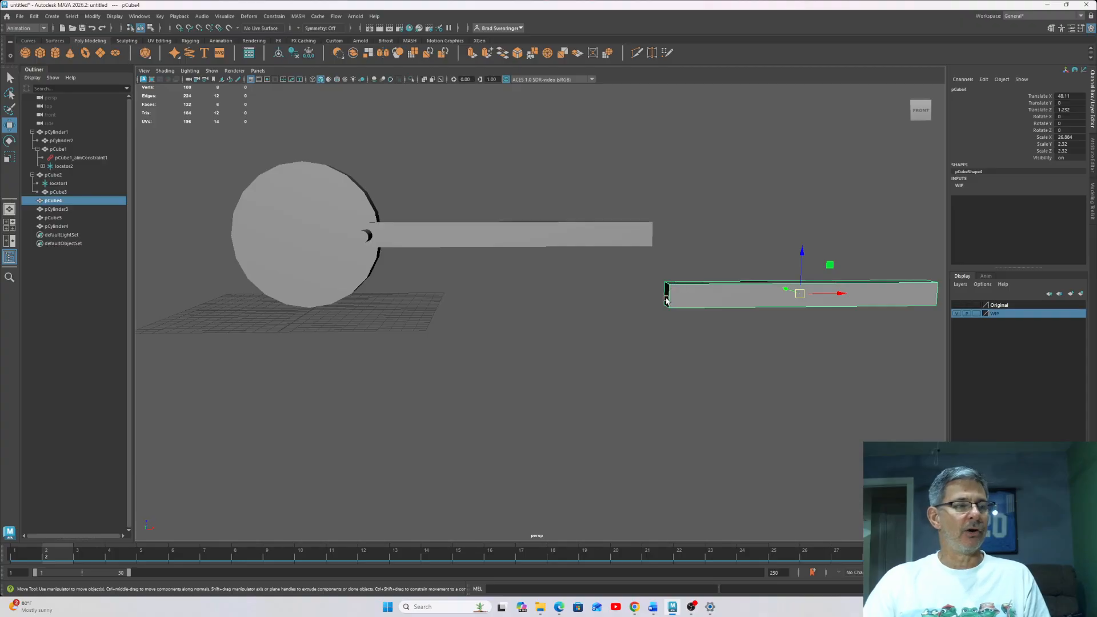
pyautogui.click(52, 16)
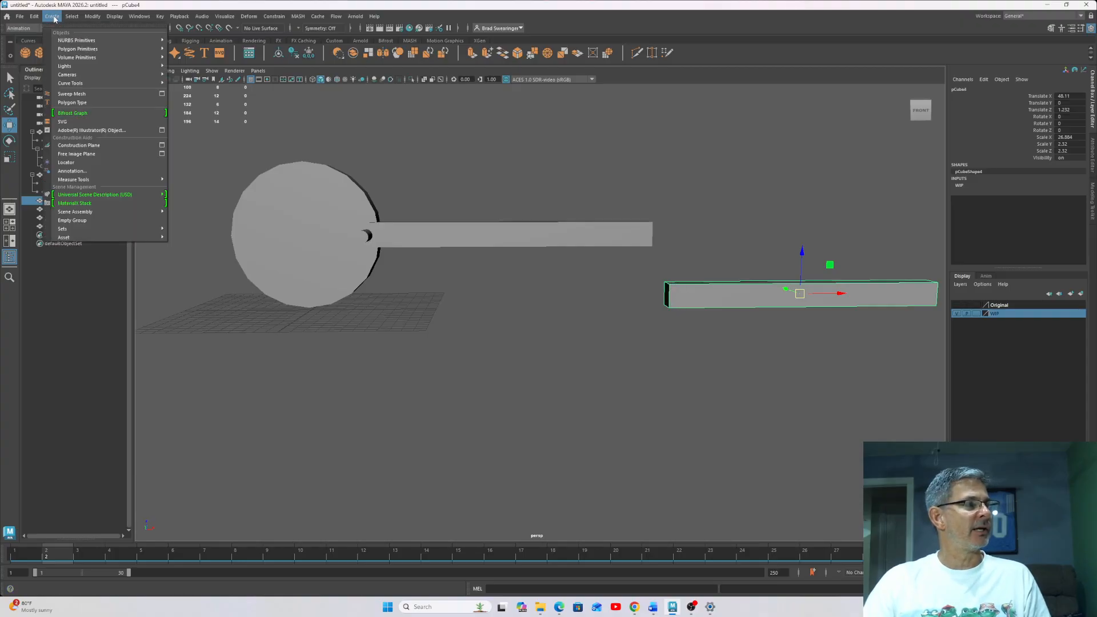
pyautogui.click(66, 162)
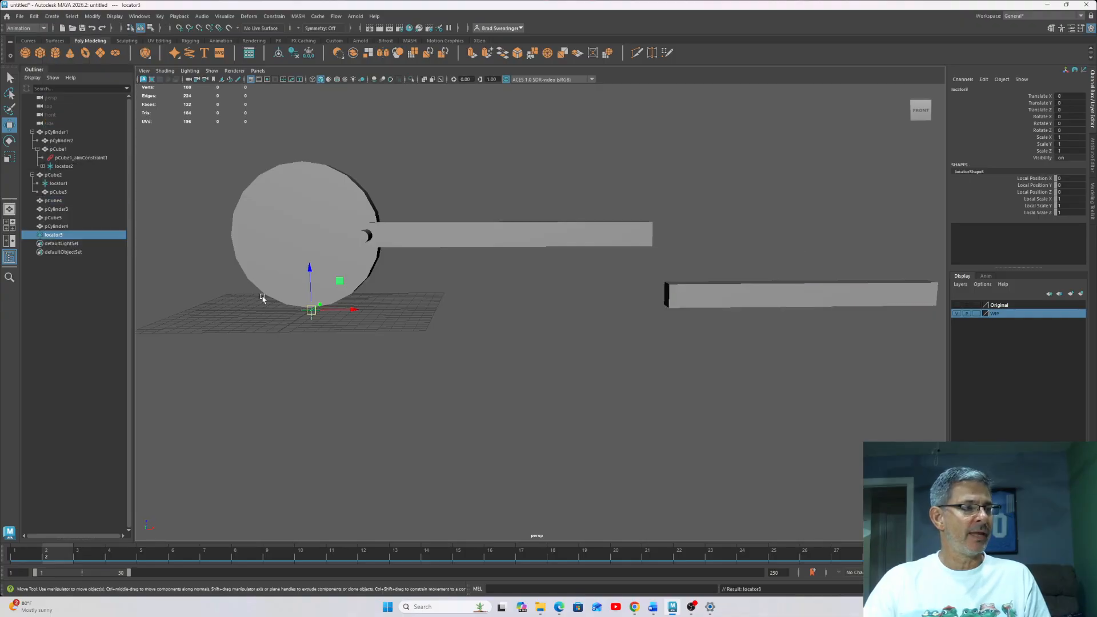
pyautogui.moveTo(347, 310); pyautogui.dragTo(697, 320)
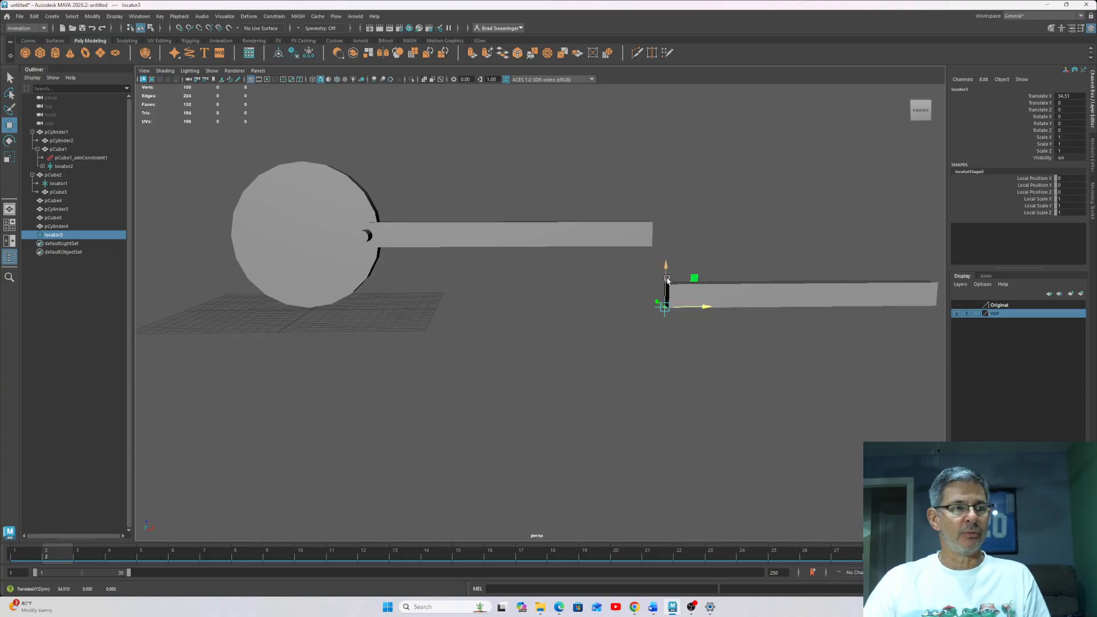
pyautogui.moveTo(667, 281); pyautogui.dragTo(698, 295)
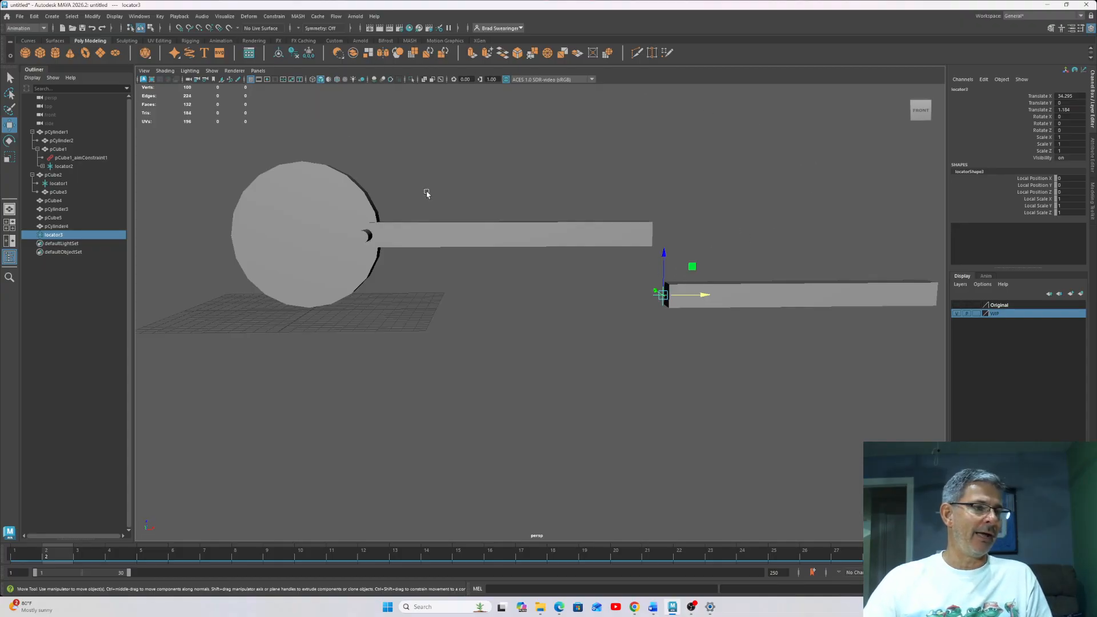
# Parent the new locator under the far bar, pCube4
pyautogui.click(437, 229)
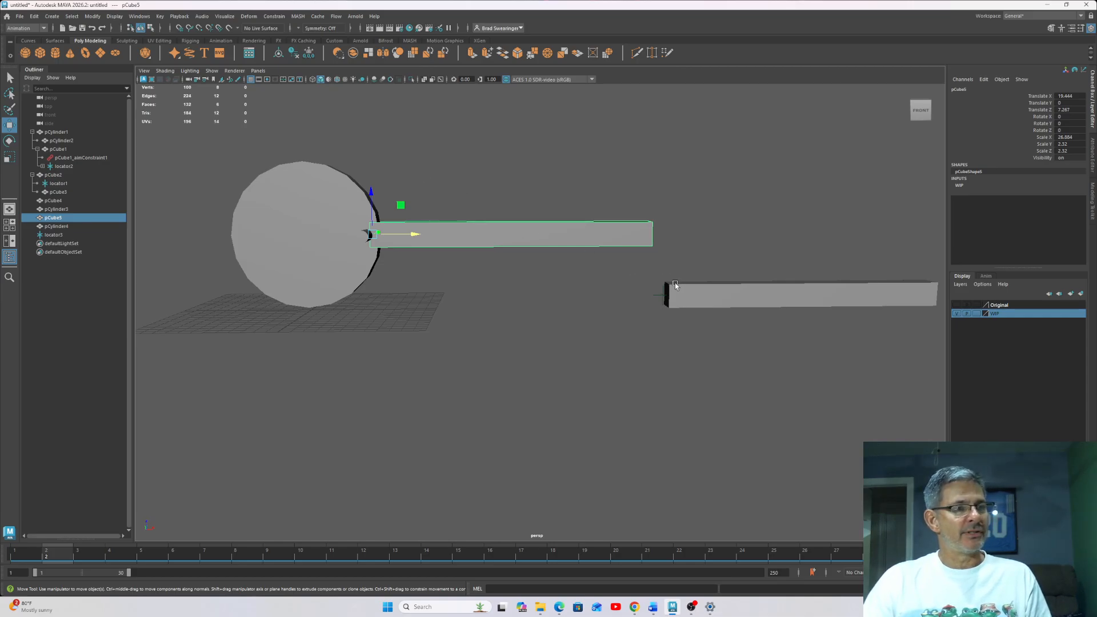
pyautogui.click(652, 303)
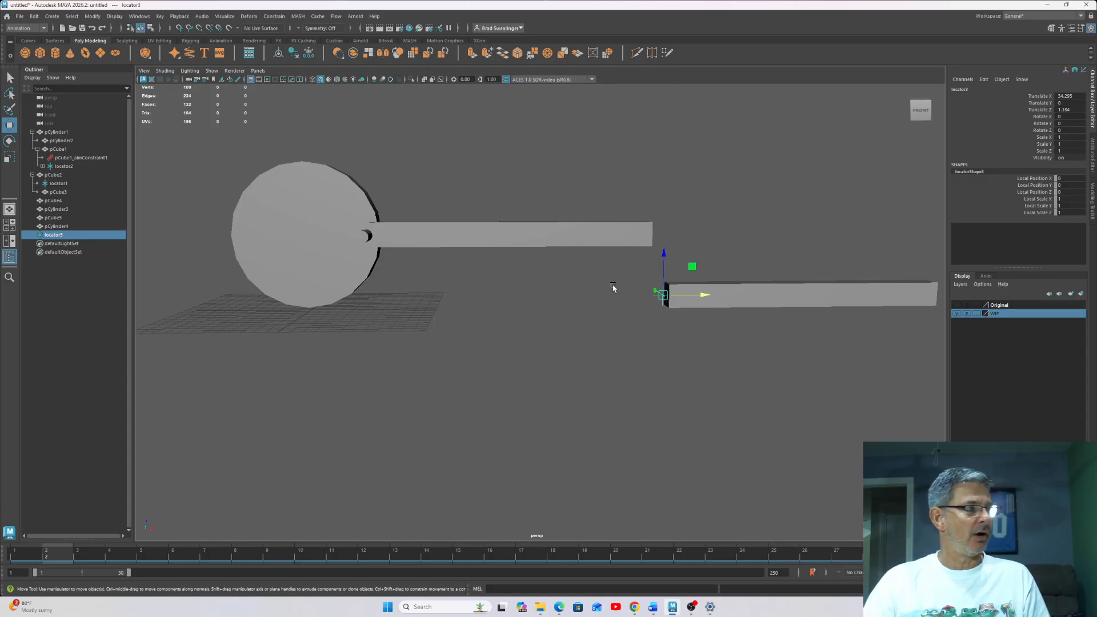
pyautogui.click(843, 300)
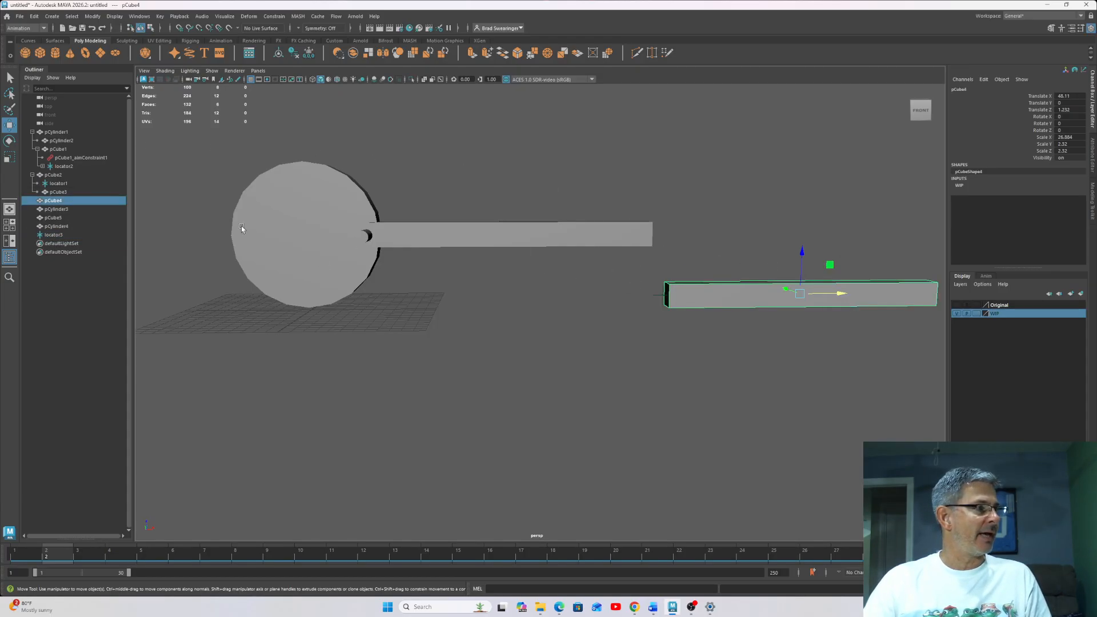
pyautogui.click(53, 238)
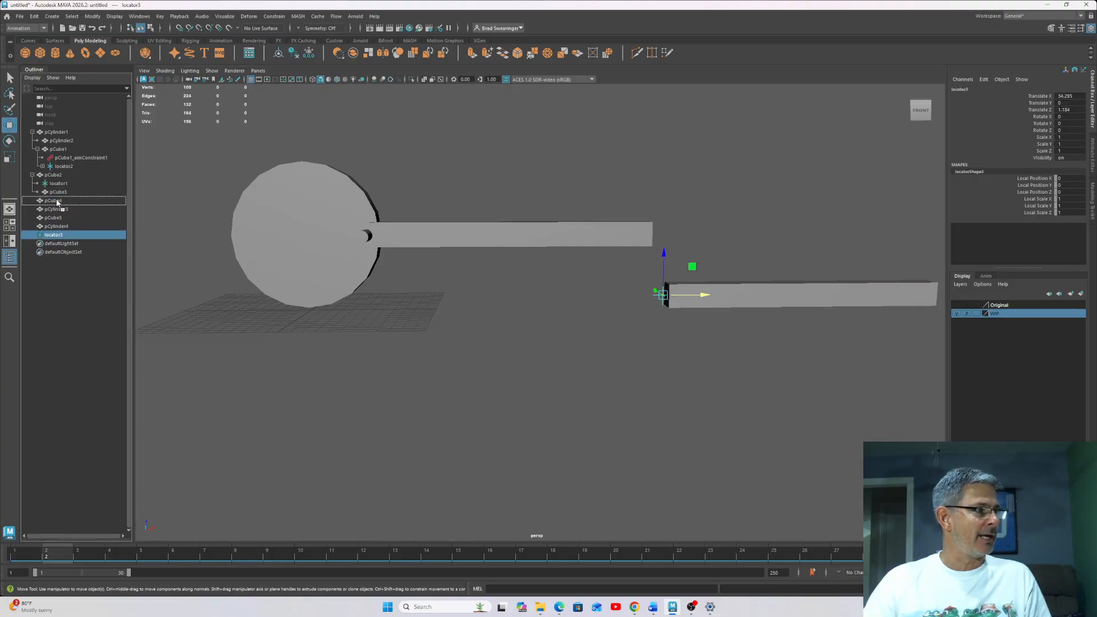
pyautogui.moveTo(58, 202); pyautogui.dragTo(57, 202, button='middle')
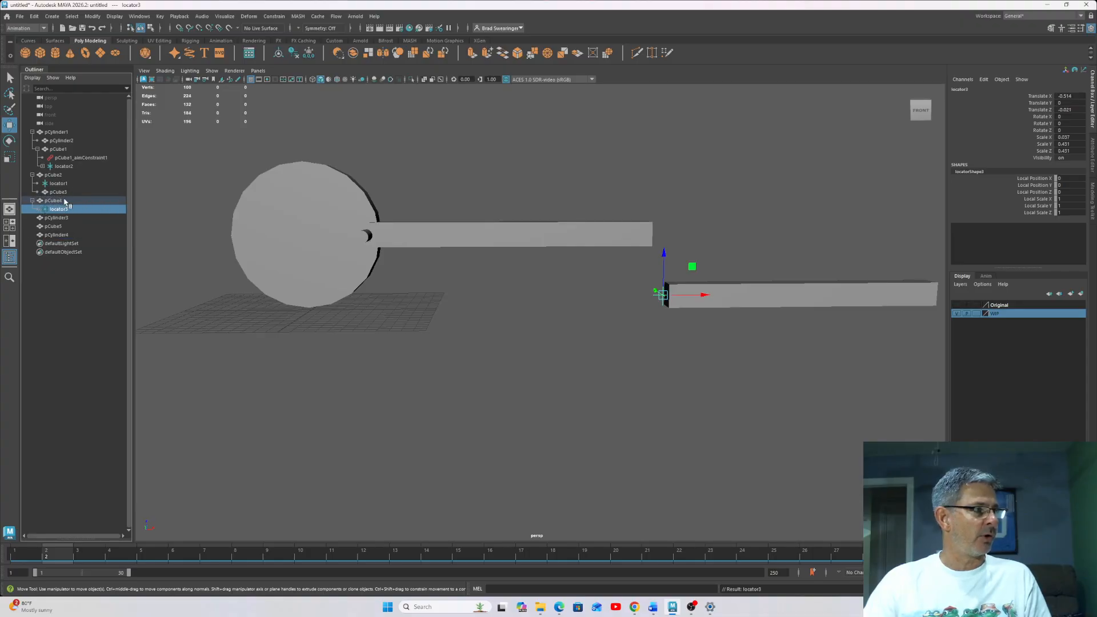
# Try moving the far bar upward together with its locator, and undo the move
pyautogui.moveTo(836, 214); pyautogui.dragTo(790, 359)
pyautogui.moveTo(802, 267); pyautogui.dragTo(789, 225)
pyautogui.hotkey('ctrl', 'z')
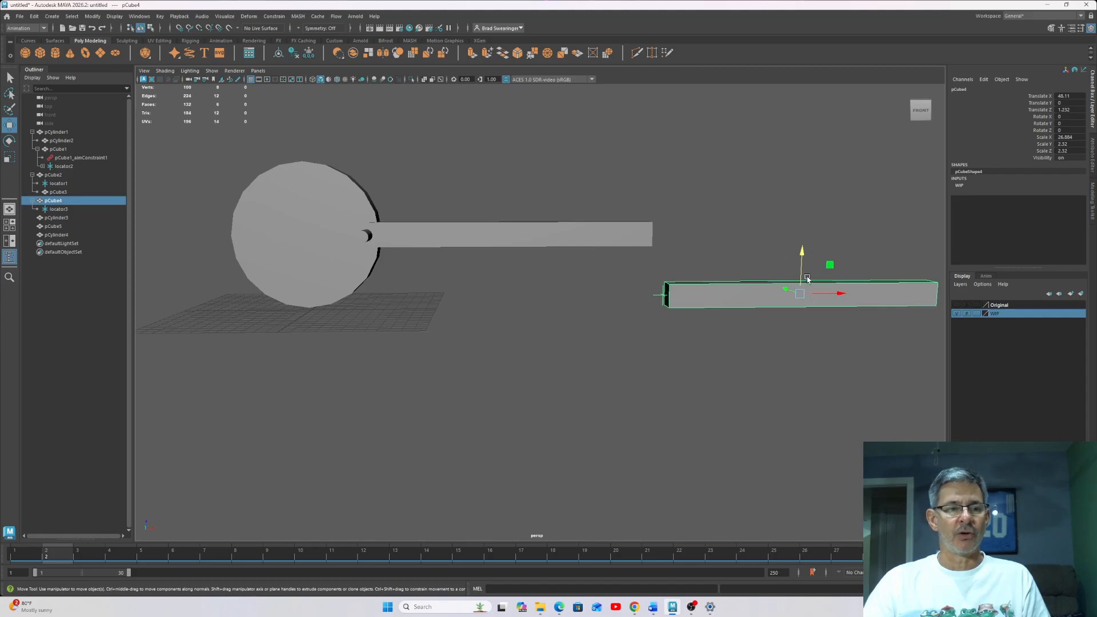
# Lock Translate Y and Translate Z on the far bar so that it can only slide along X
pyautogui.keyDown('alt'); pyautogui.moveTo(803, 287); pyautogui.dragTo(830, 291); pyautogui.keyUp('alt')
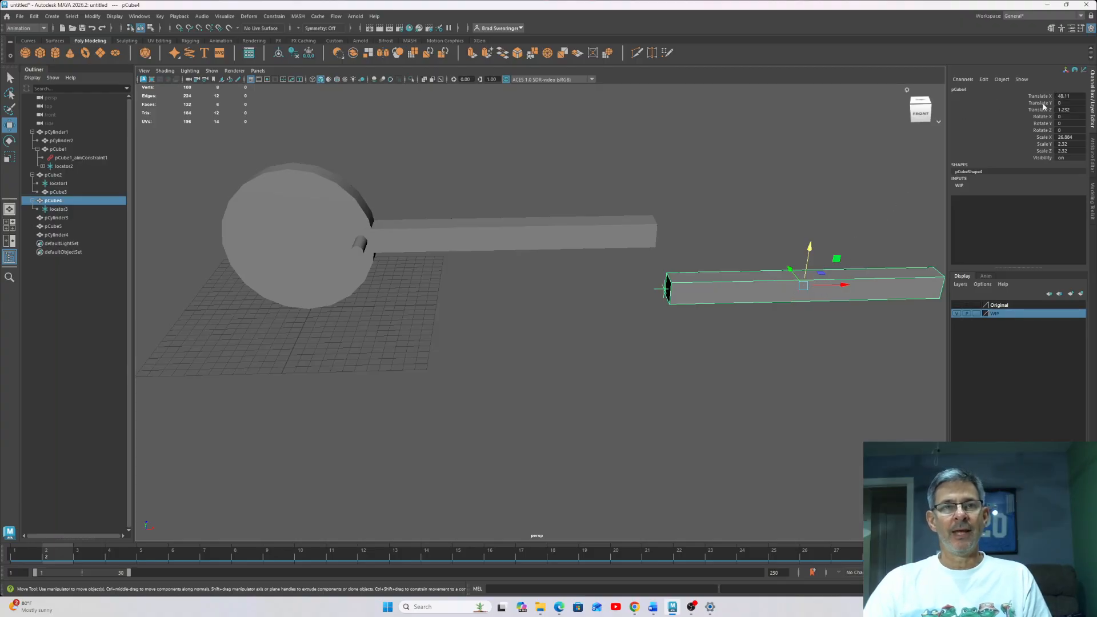
pyautogui.moveTo(1043, 103); pyautogui.dragTo(1044, 111)
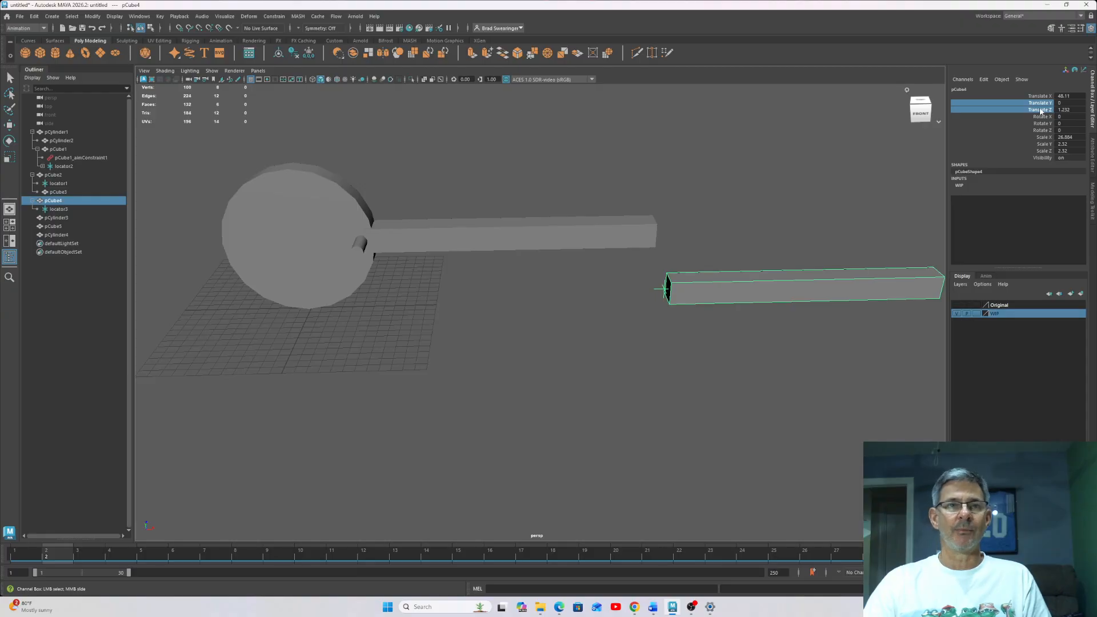
pyautogui.rightClick(1021, 100)
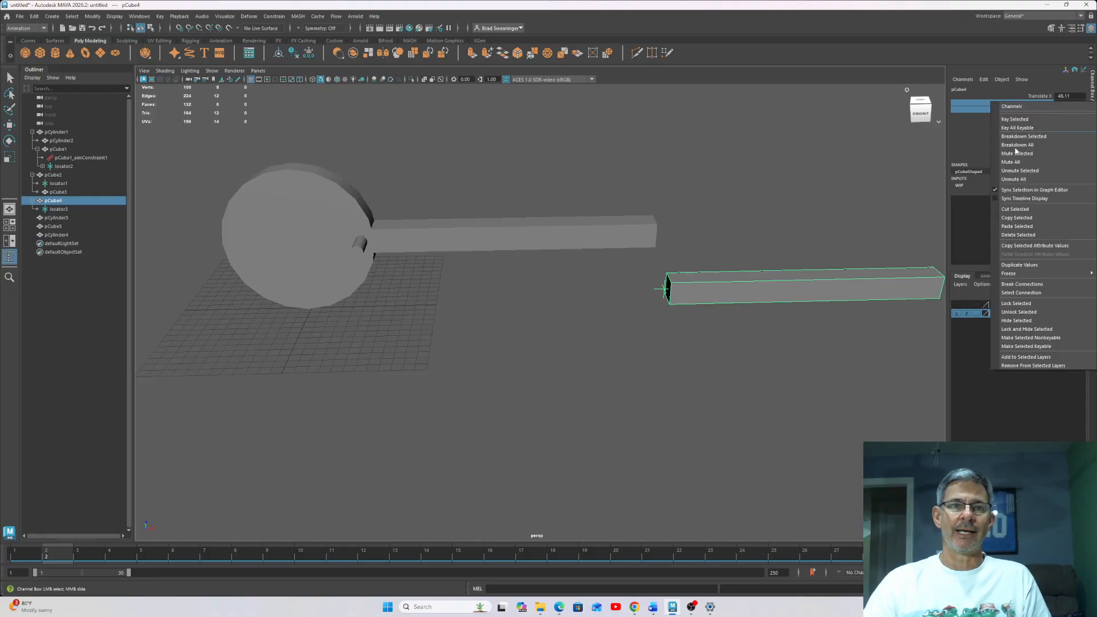
pyautogui.click(1018, 305)
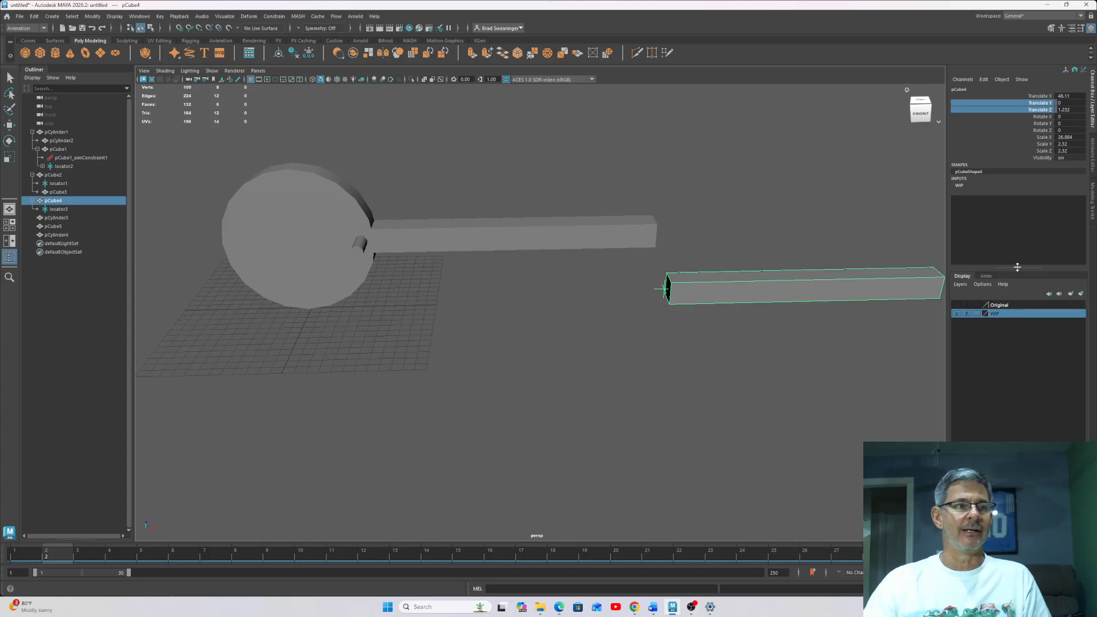
pyautogui.keyDown('alt'); pyautogui.moveTo(649, 379); pyautogui.dragTo(652, 371); pyautogui.keyUp('alt')
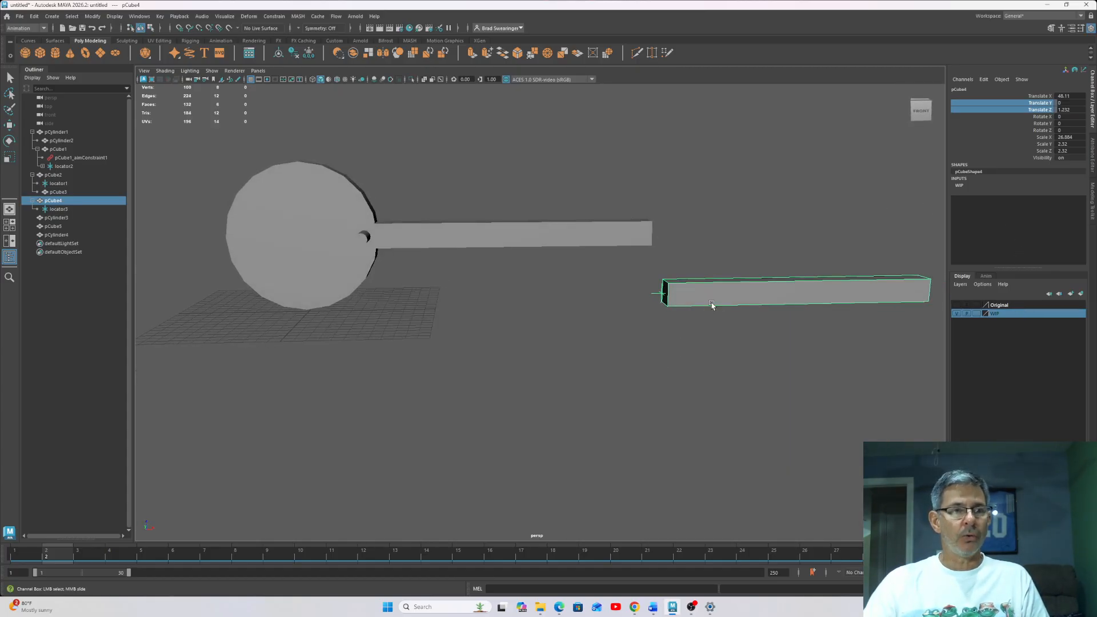
pyautogui.press('w')
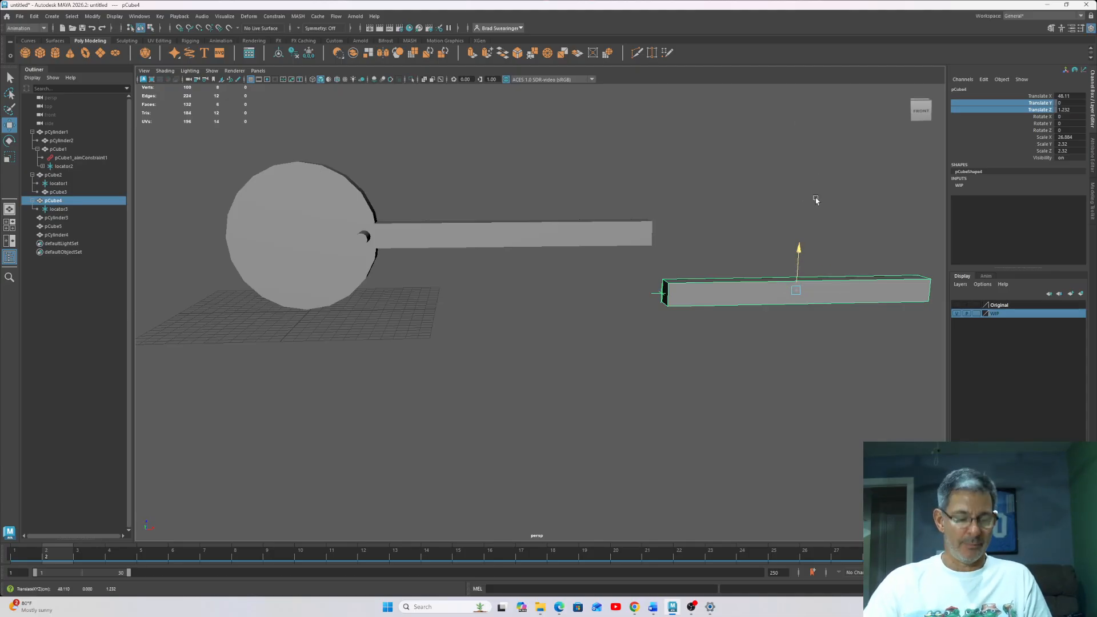
pyautogui.keyDown('alt'); pyautogui.moveTo(798, 265); pyautogui.dragTo(743, 197); pyautogui.keyUp('alt')
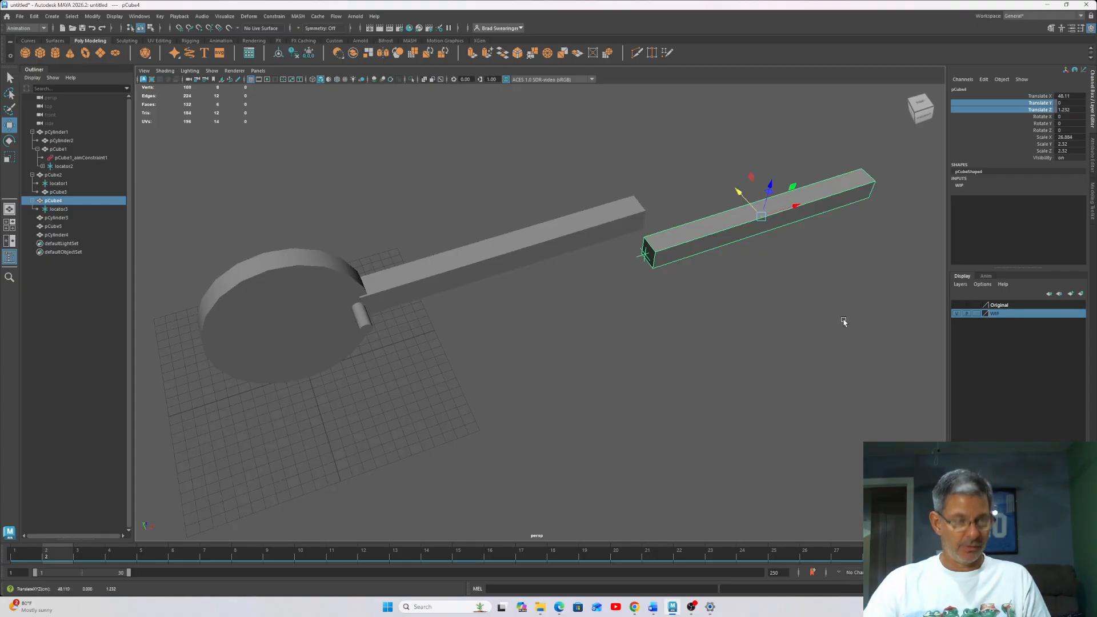
pyautogui.keyDown('alt'); pyautogui.moveTo(843, 324); pyautogui.dragTo(815, 309); pyautogui.keyUp('alt')
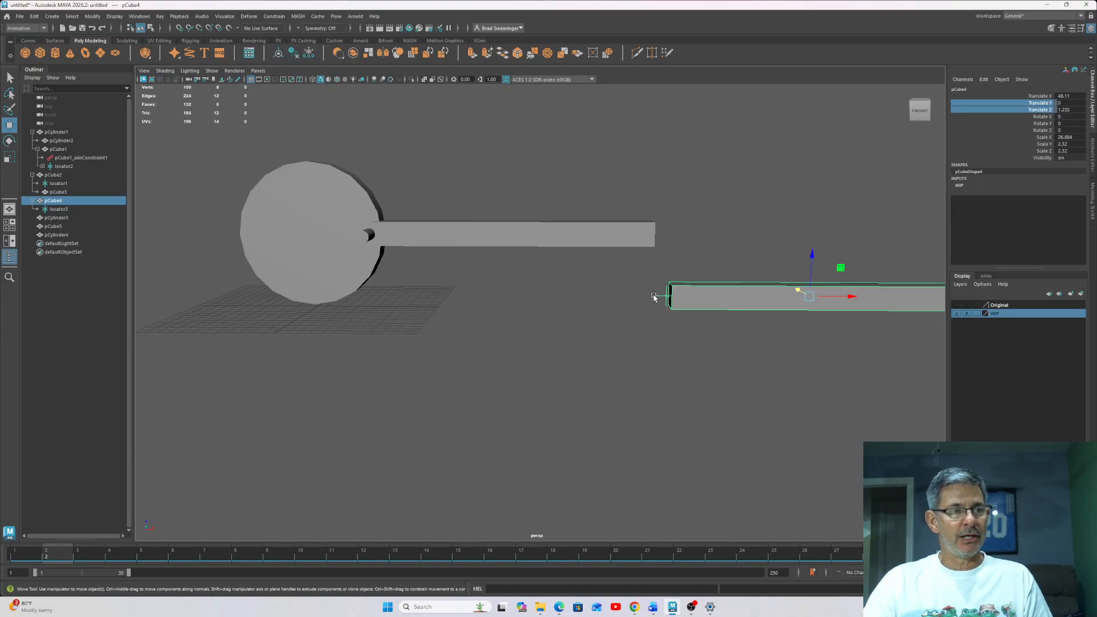
# Reset the Aim constraint options to defaults and aim-constrain the connecting bar, pCube5, to the far bar's locator, locator3
pyautogui.moveTo(499, 184); pyautogui.dragTo(515, 328)
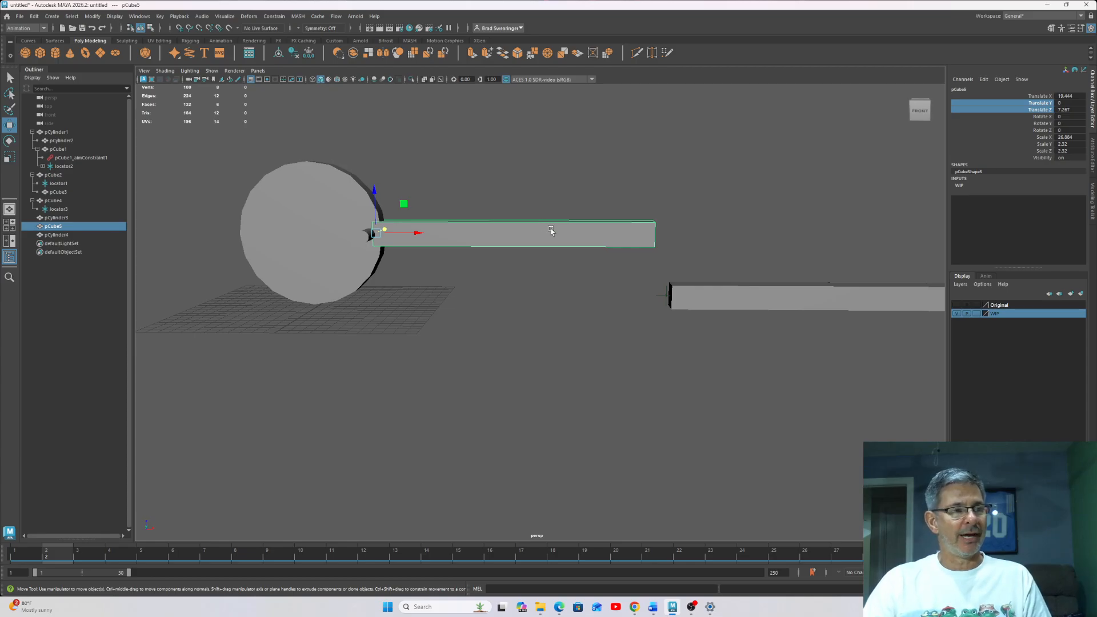
pyautogui.click(660, 290)
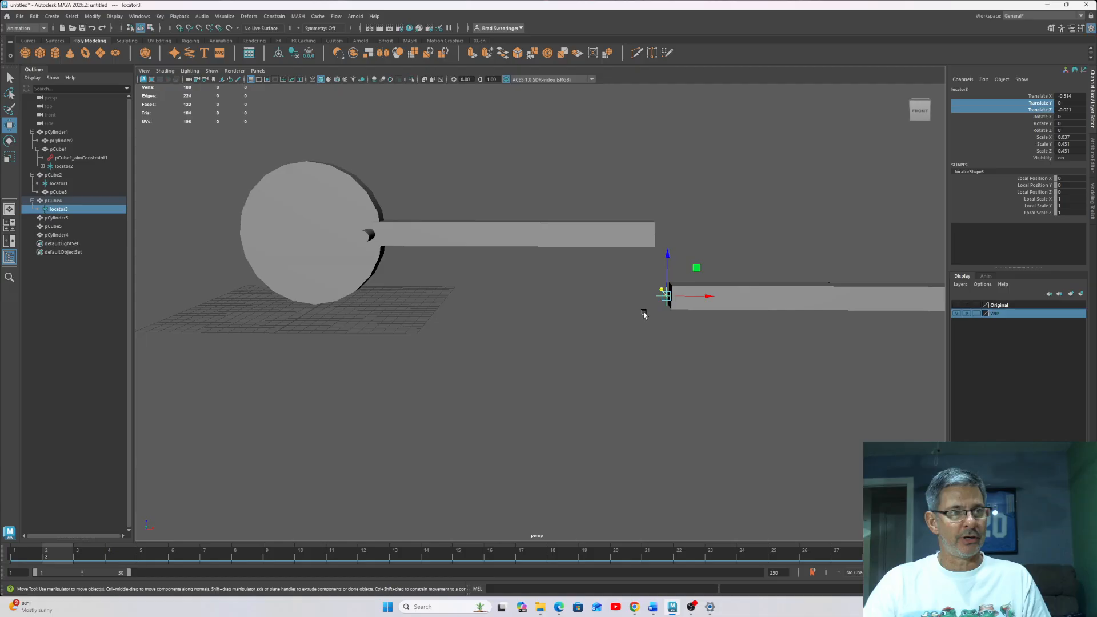
pyautogui.keyDown('shift'); pyautogui.click(566, 237); pyautogui.keyUp('shift')
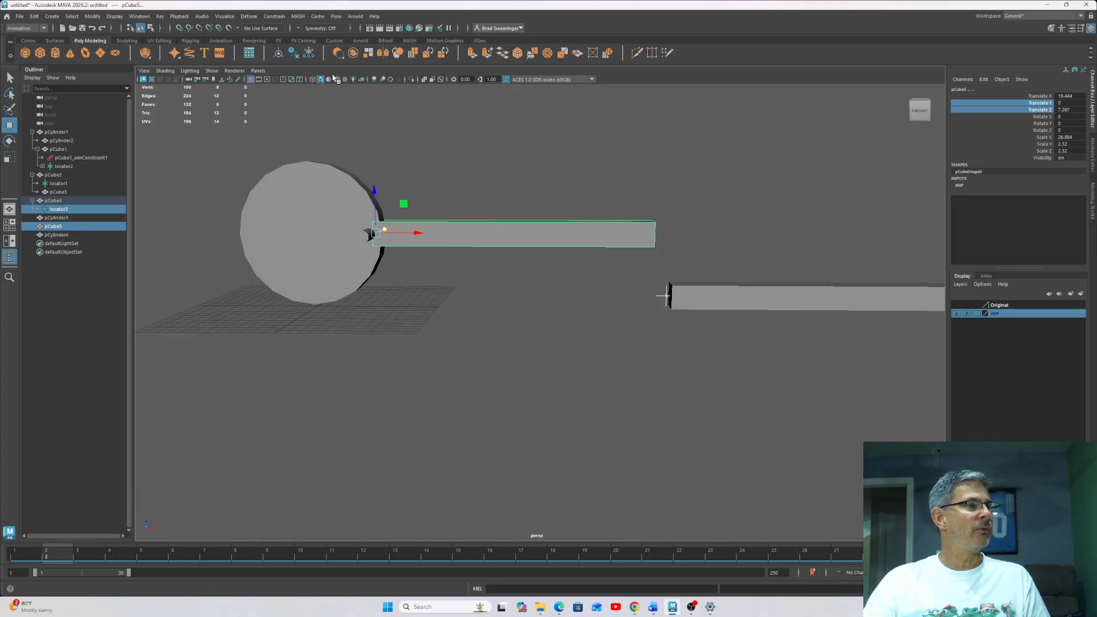
pyautogui.click(23, 31)
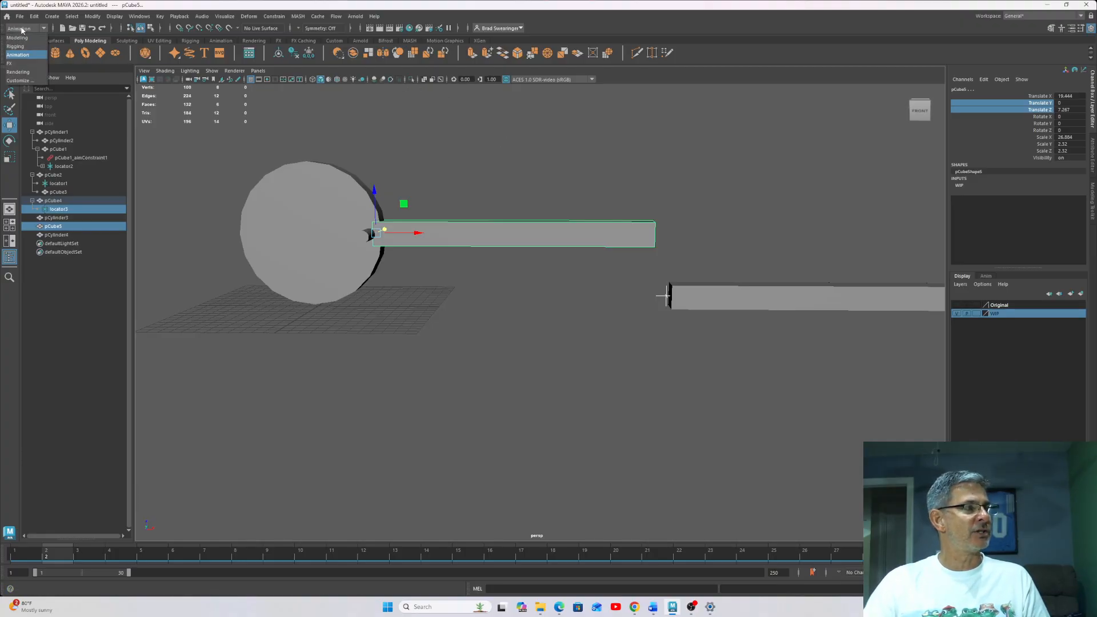
pyautogui.click(25, 59)
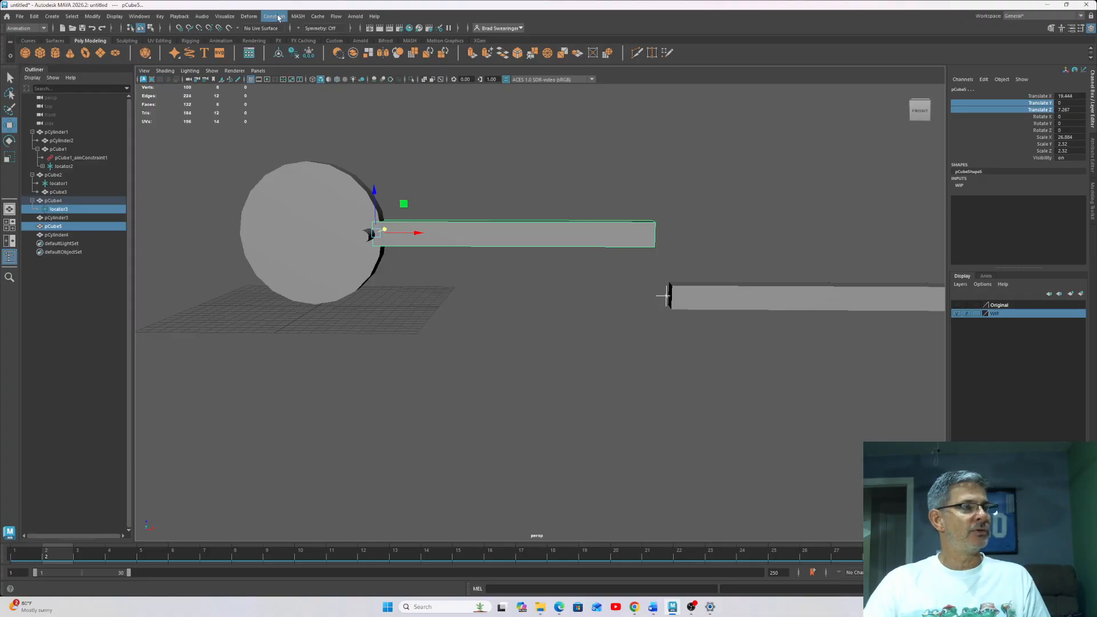
pyautogui.click(279, 17)
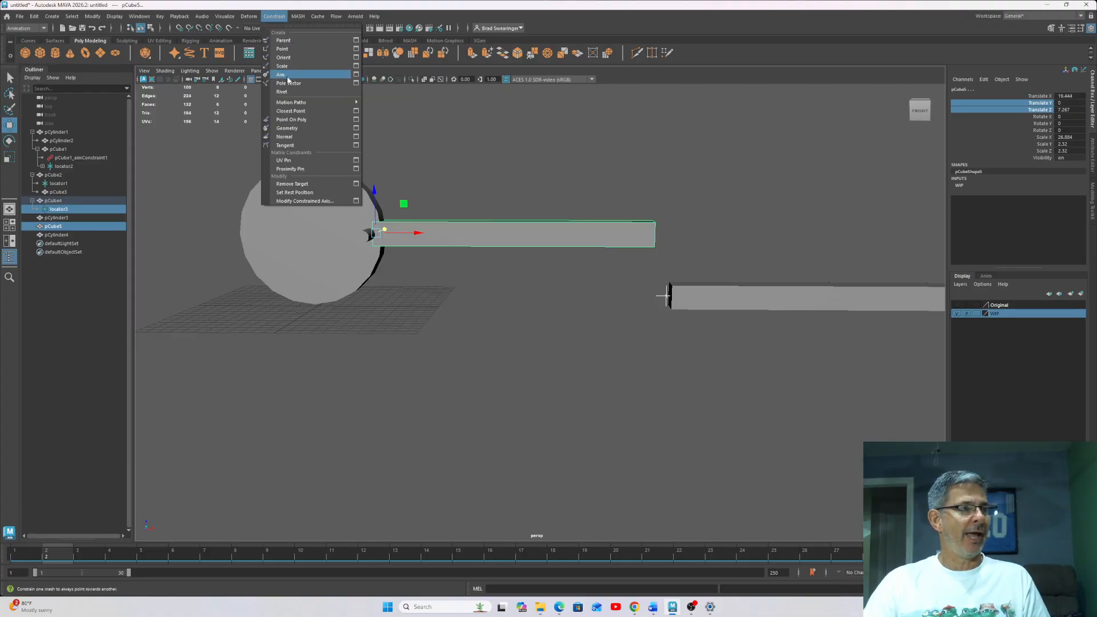
pyautogui.click(356, 75)
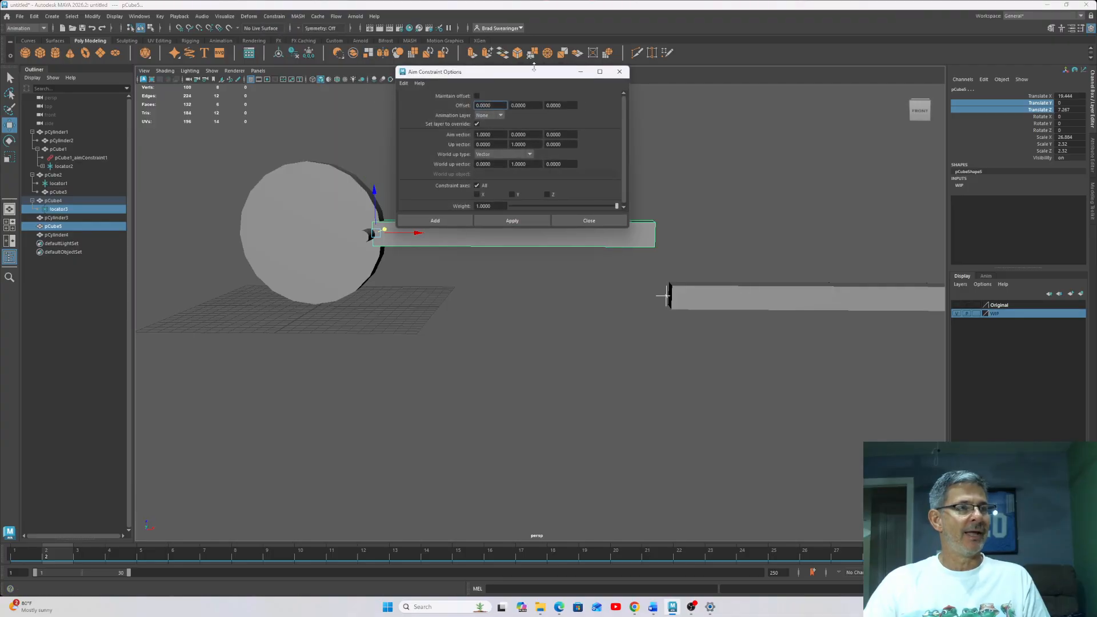
pyautogui.moveTo(532, 76); pyautogui.dragTo(760, 56)
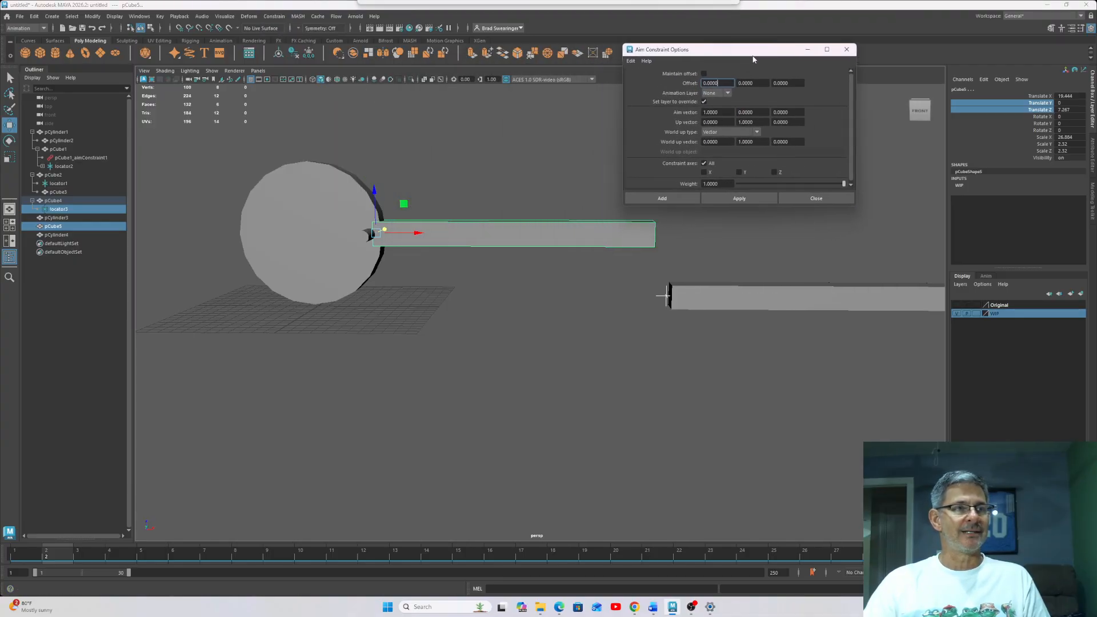
pyautogui.click(631, 60)
pyautogui.click(645, 79)
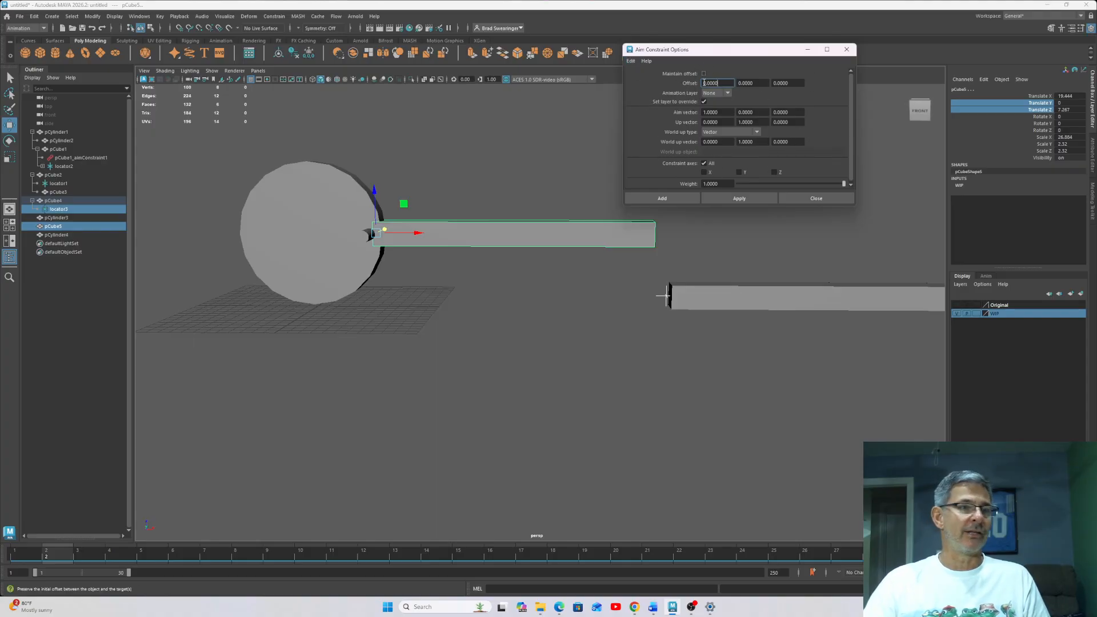
pyautogui.click(743, 205)
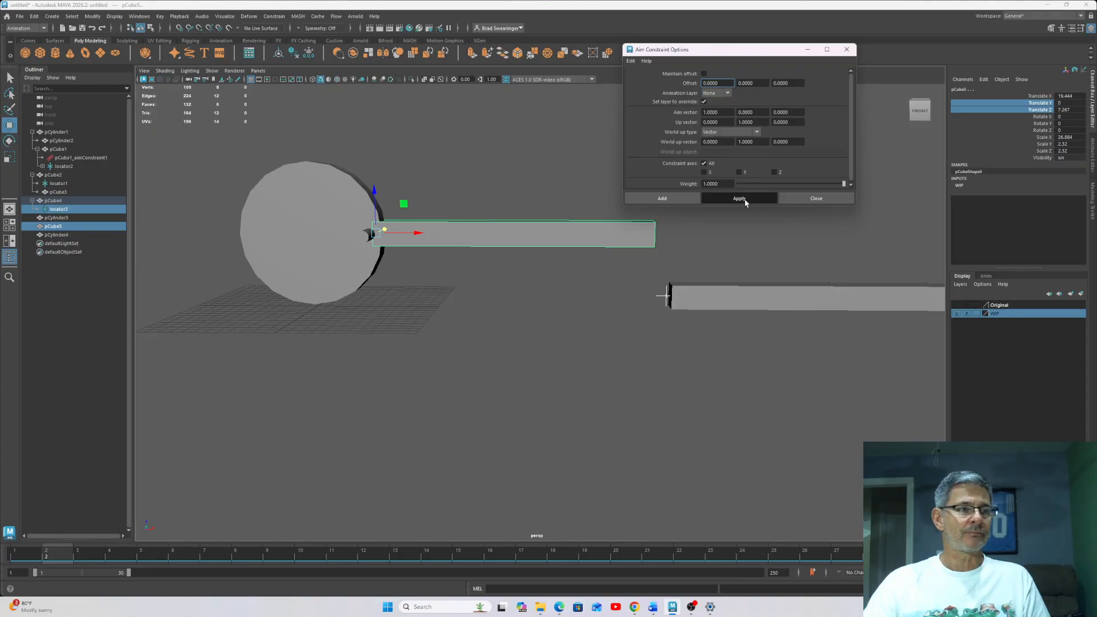
pyautogui.click(846, 51)
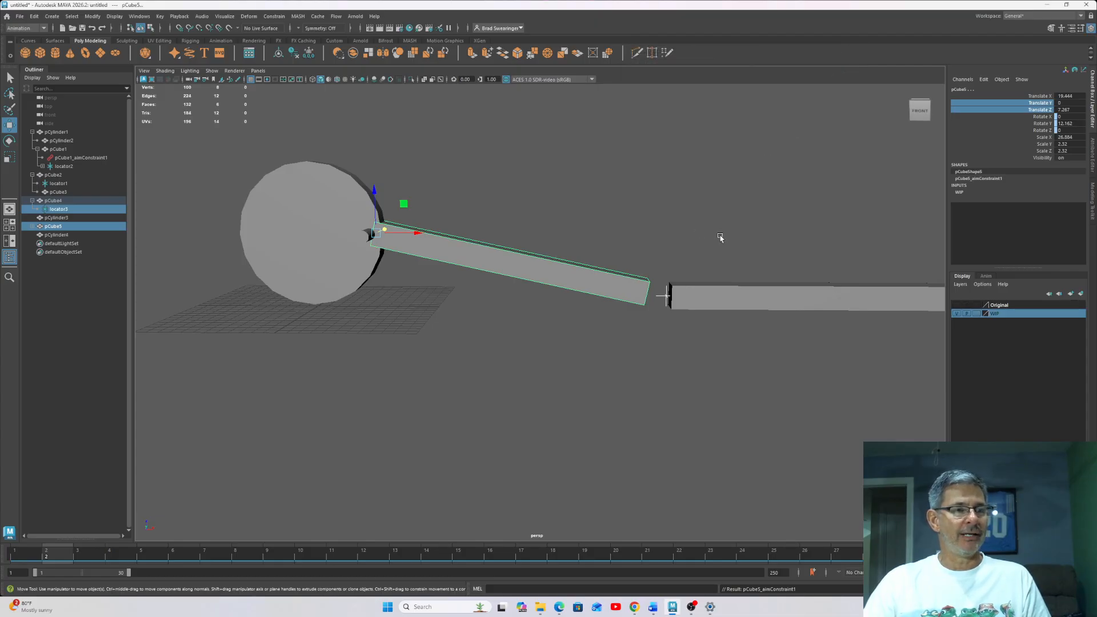
# Slide the far bar along X toward the connecting bar's free end, to about Translate X 47.004, and clear the selection
pyautogui.click(725, 299)
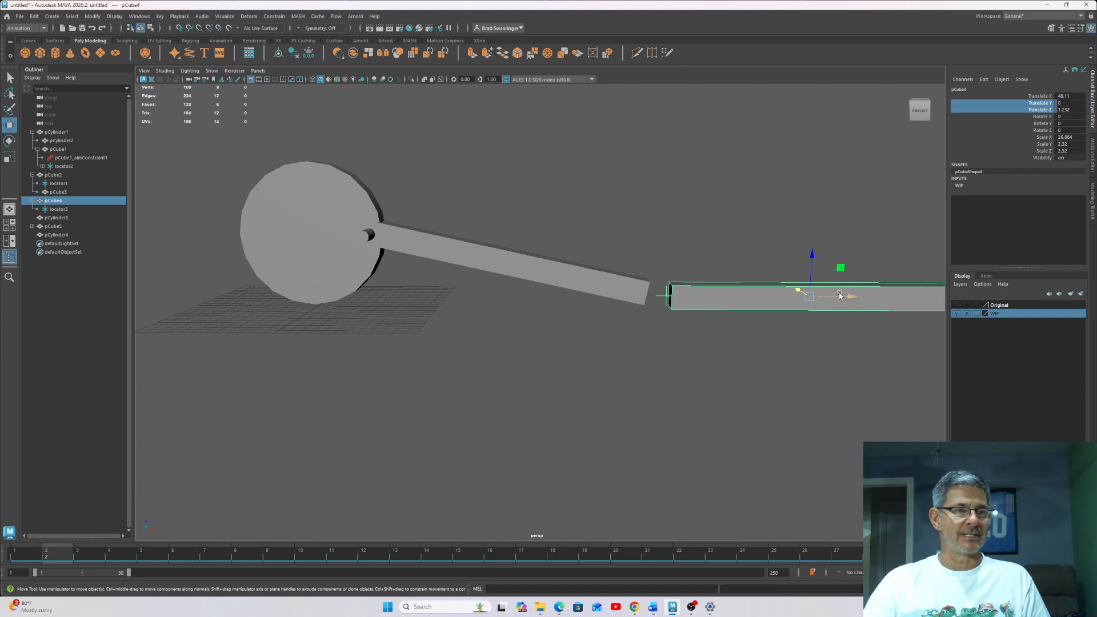
pyautogui.moveTo(839, 297); pyautogui.dragTo(827, 325)
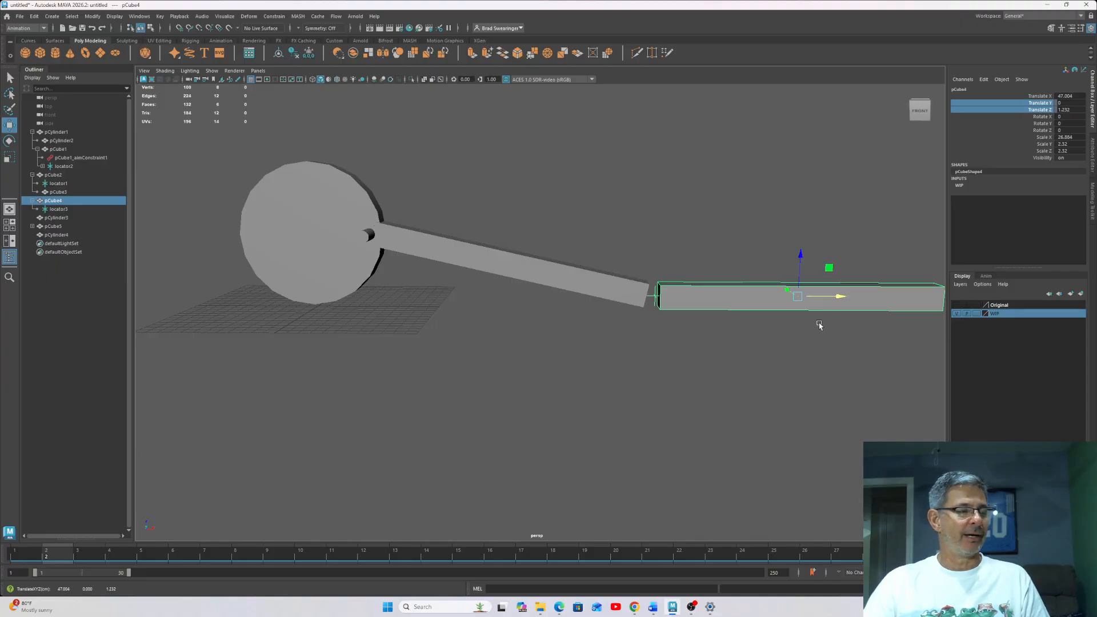
pyautogui.moveTo(495, 201); pyautogui.dragTo(432, 305)
pyautogui.click(296, 215)
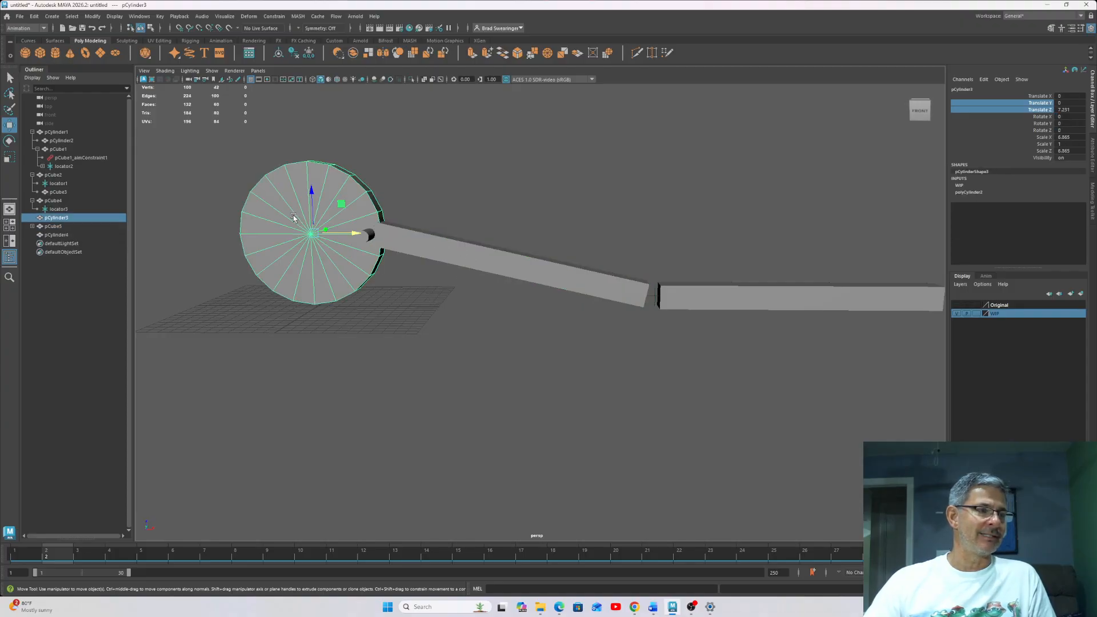
pyautogui.click(413, 191)
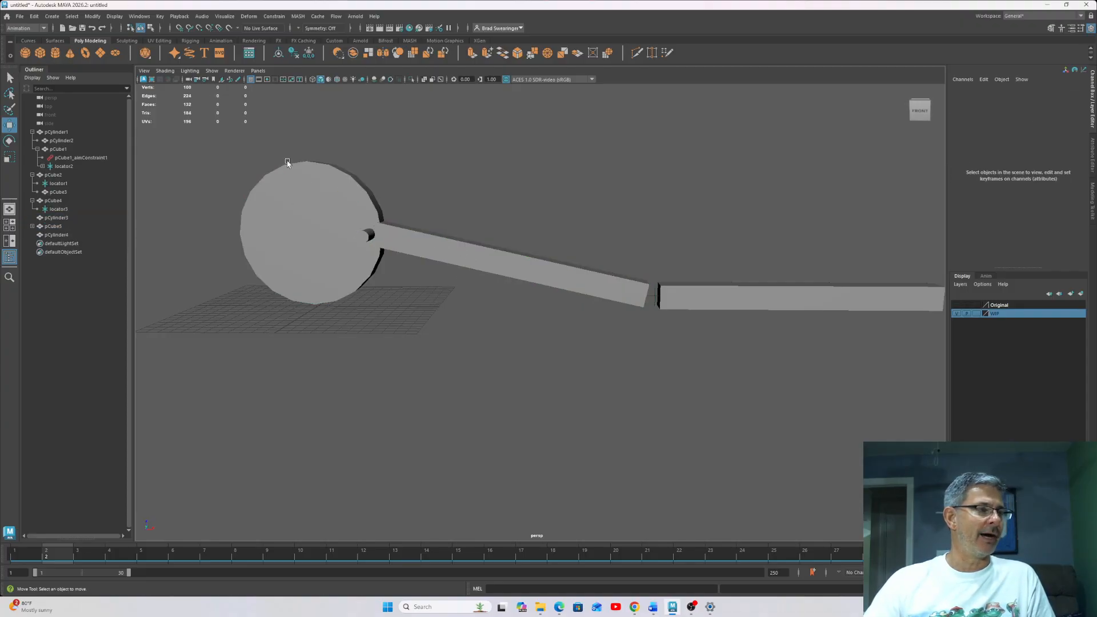
# Parent the crank pin, pCylinder4, and the connecting bar, pCube5, under the wheel, pCylinder3, and expand their hierarchy
pyautogui.click(265, 195)
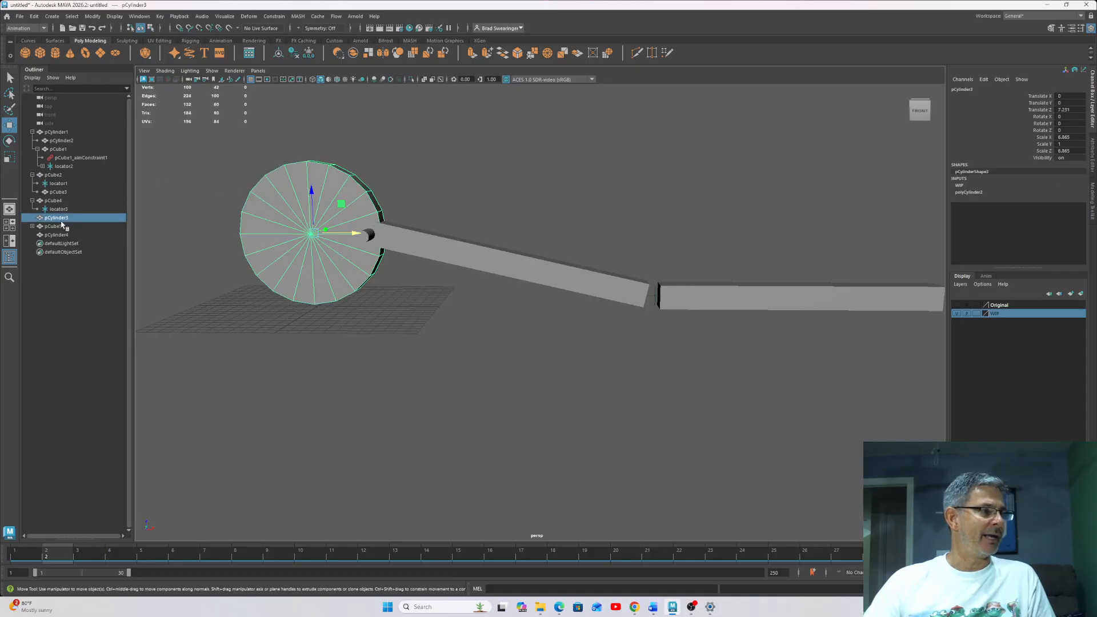
pyautogui.click(362, 241)
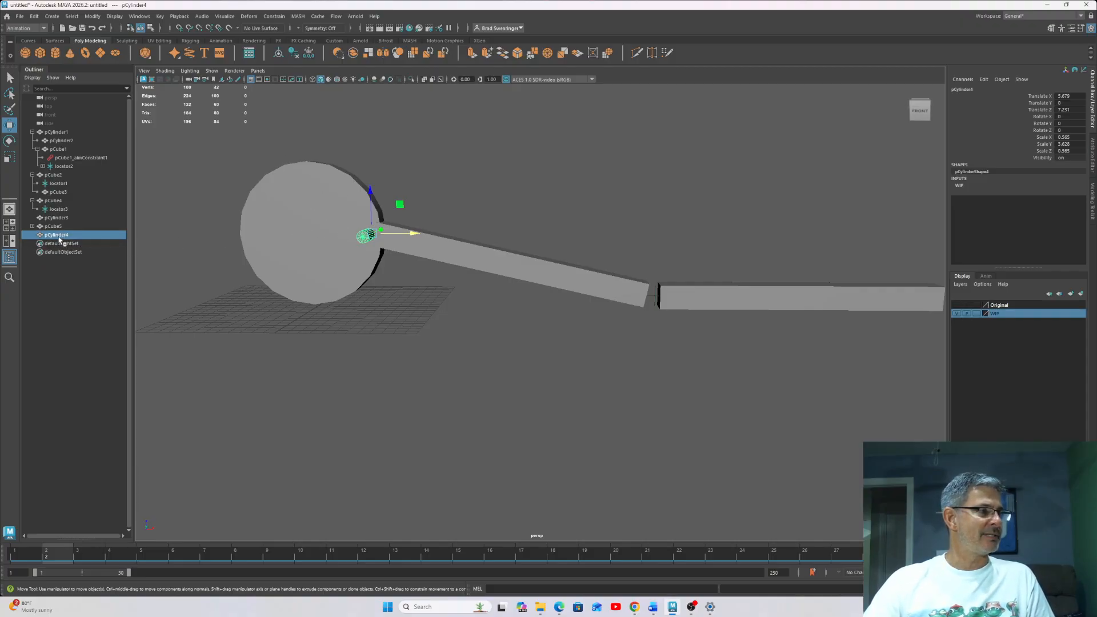
pyautogui.moveTo(55, 239); pyautogui.dragTo(59, 220)
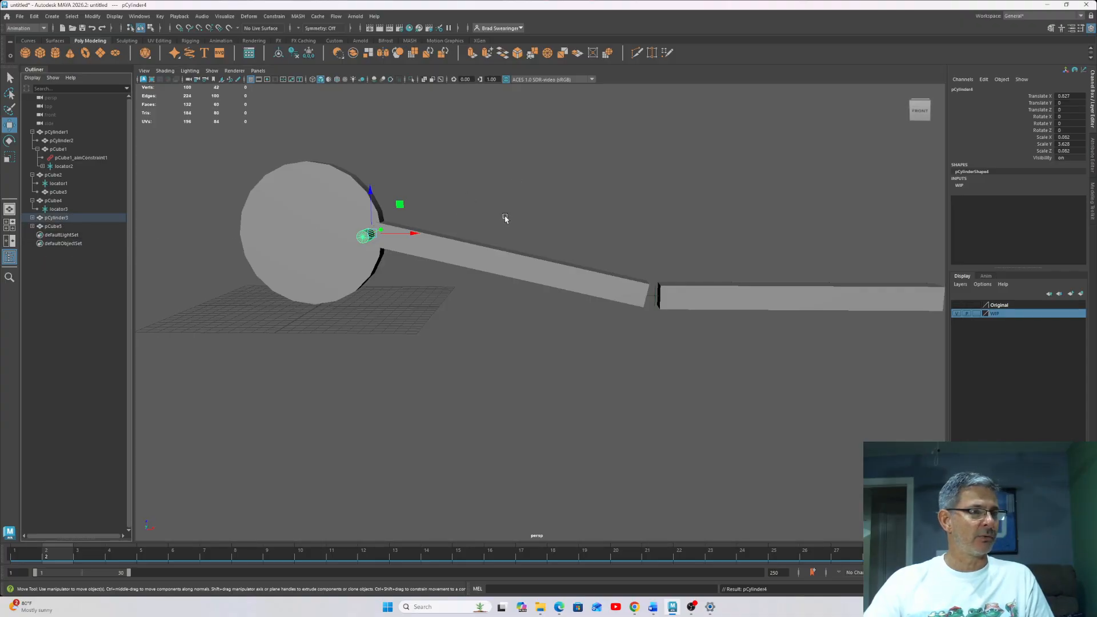
pyautogui.moveTo(504, 218); pyautogui.dragTo(462, 317)
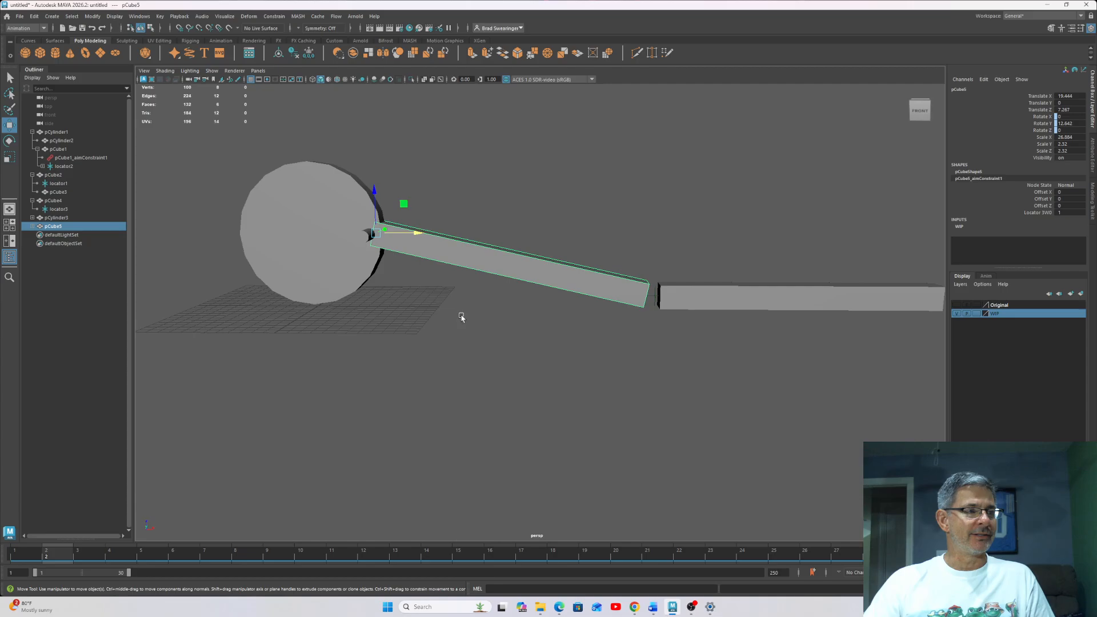
pyautogui.moveTo(54, 229)
pyautogui.mouseDown()
pyautogui.moveTo(44, 224)
pyautogui.moveTo(55, 218)
pyautogui.mouseUp()
pyautogui.click(33, 217)
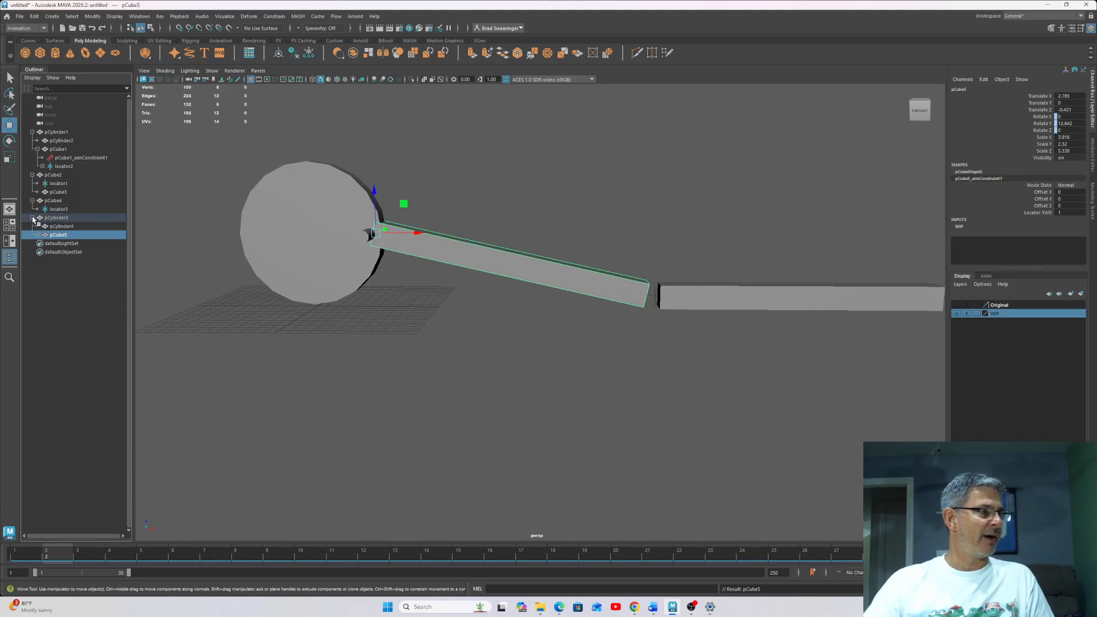
pyautogui.click(38, 235)
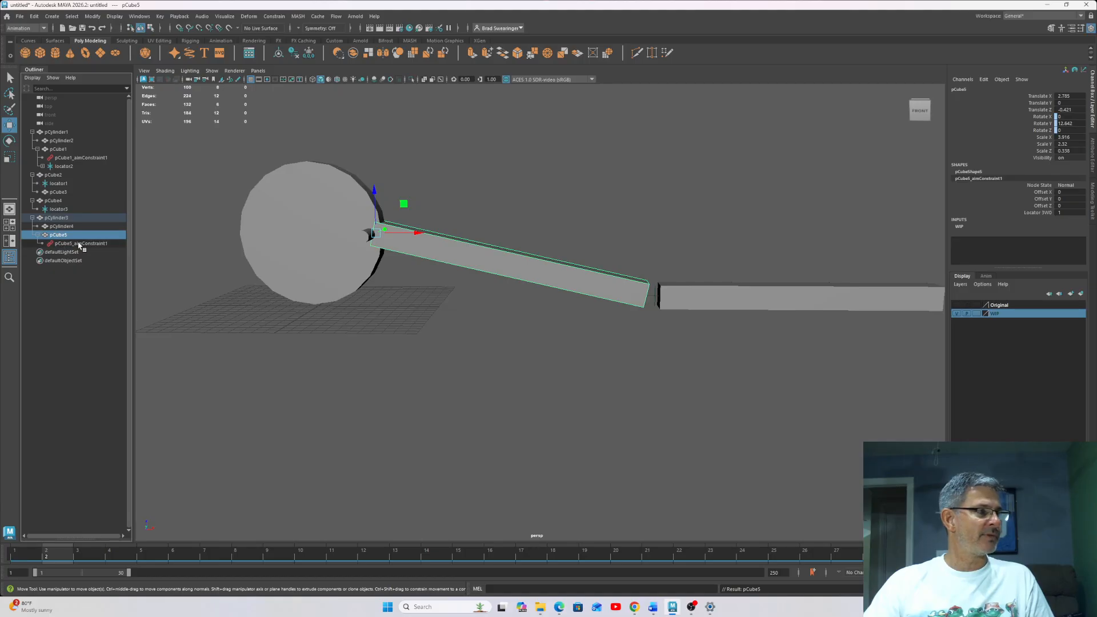
# Try rotating the wheel with its pin and connecting bar, and undo the rotation
pyautogui.click(285, 222)
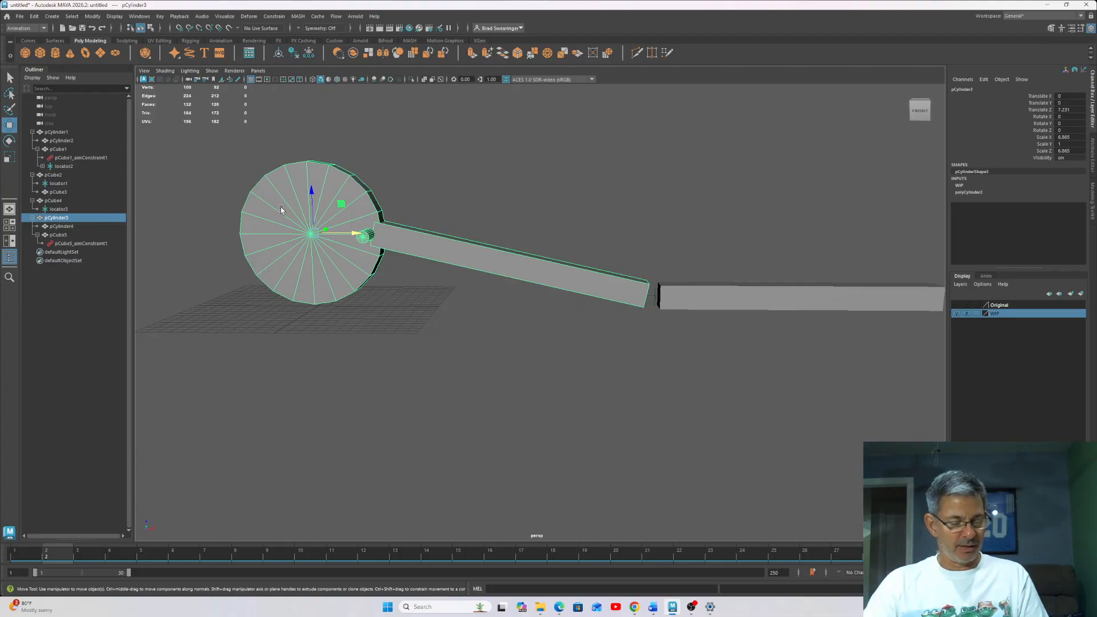
pyautogui.press('e')
pyautogui.moveTo(344, 215); pyautogui.dragTo(540, 237)
pyautogui.hotkey('ctrl', 'z')
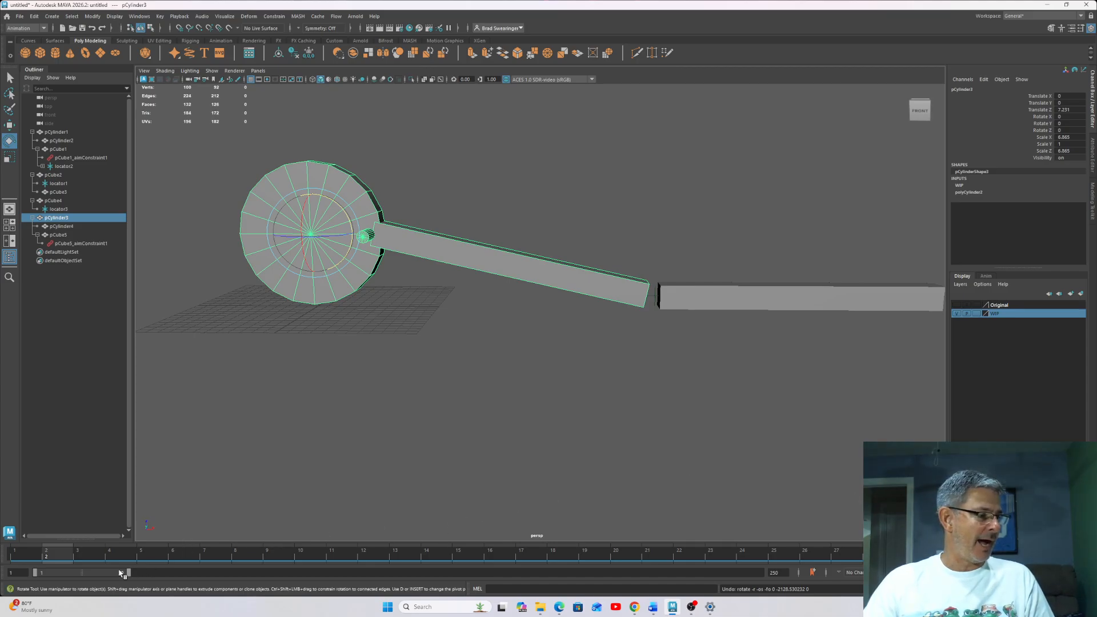
# Key the wheel's Rotate Y at 0 on frame 1
pyautogui.click(15, 555)
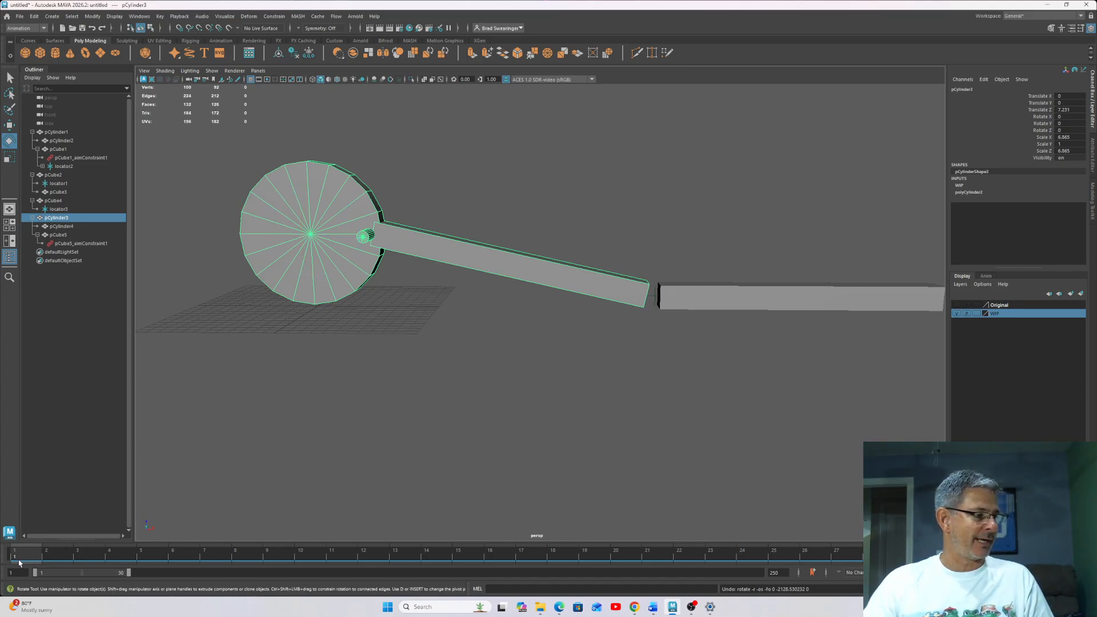
pyautogui.click(230, 129)
pyautogui.click(258, 188)
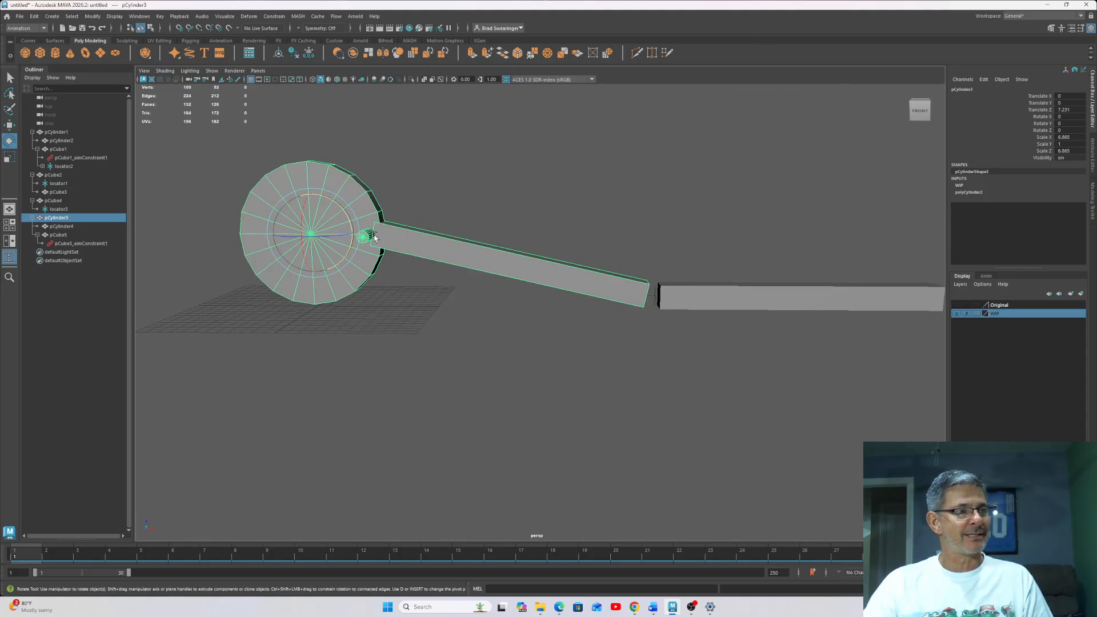
pyautogui.click(1048, 124)
pyautogui.rightClick(1040, 126)
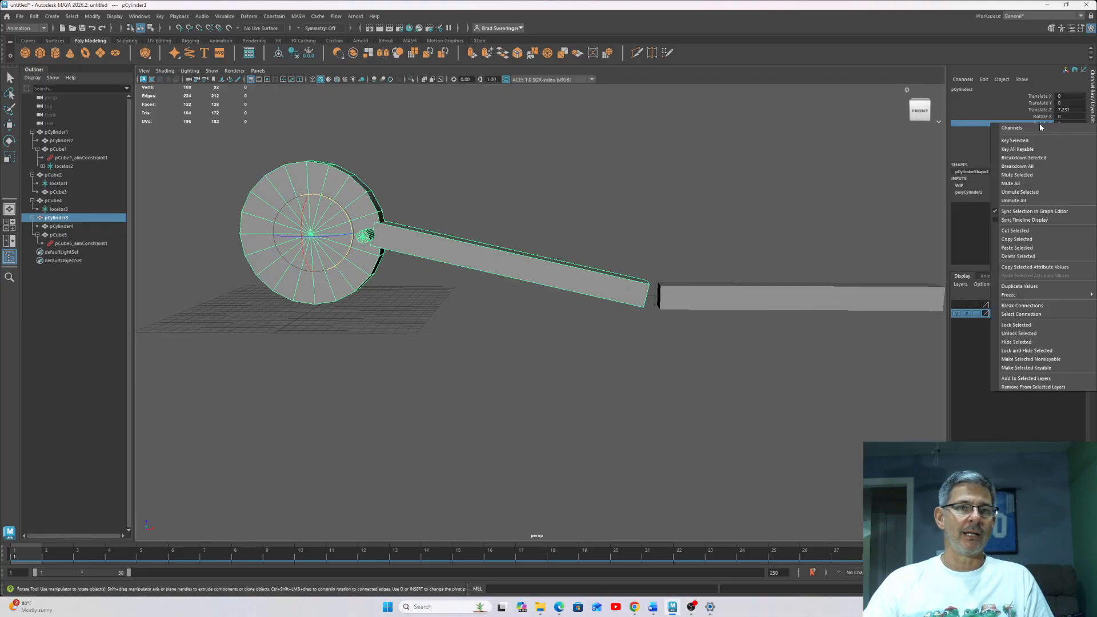
pyautogui.click(1008, 142)
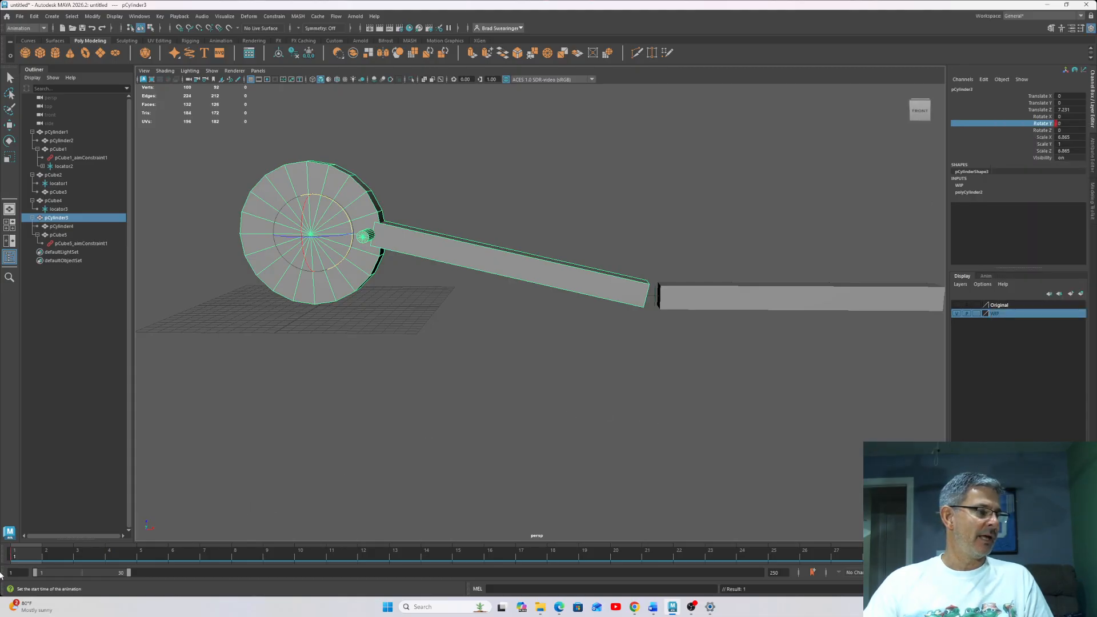
# Key the wheel's Rotate Y at 360 on the last frame of the playback range
pyautogui.moveTo(28, 559); pyautogui.dragTo(917, 551)
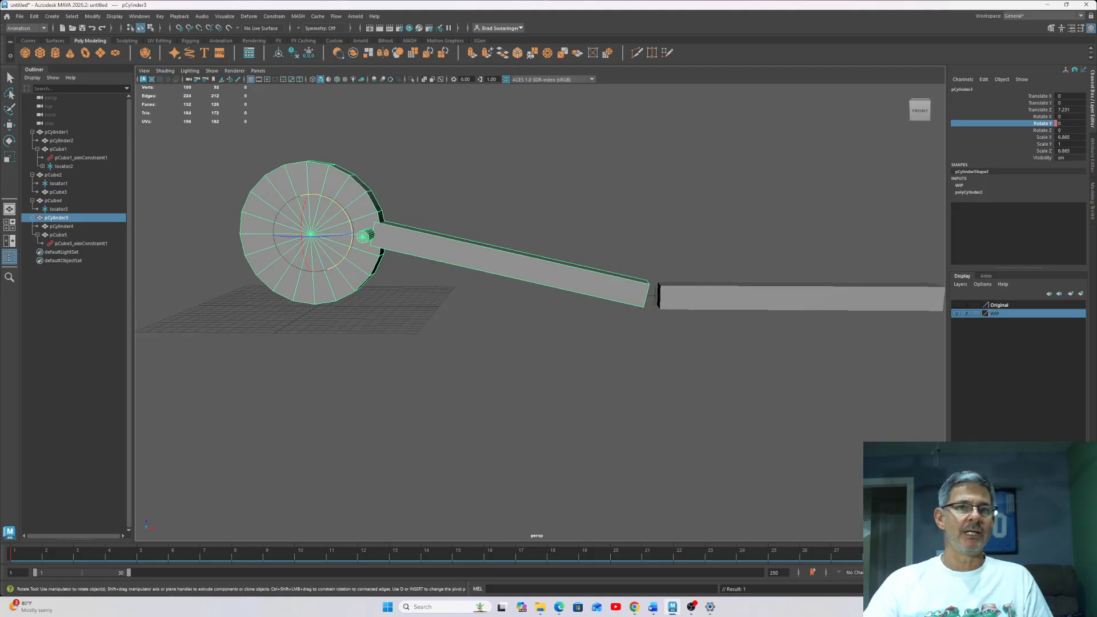
pyautogui.doubleClick(1068, 123)
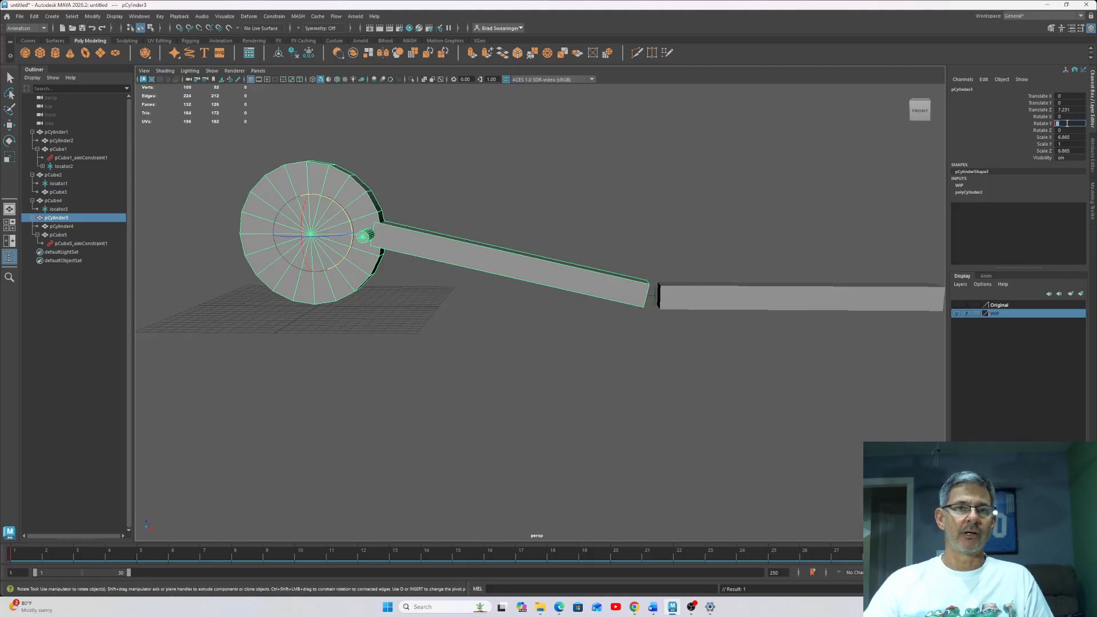
pyautogui.write('36')
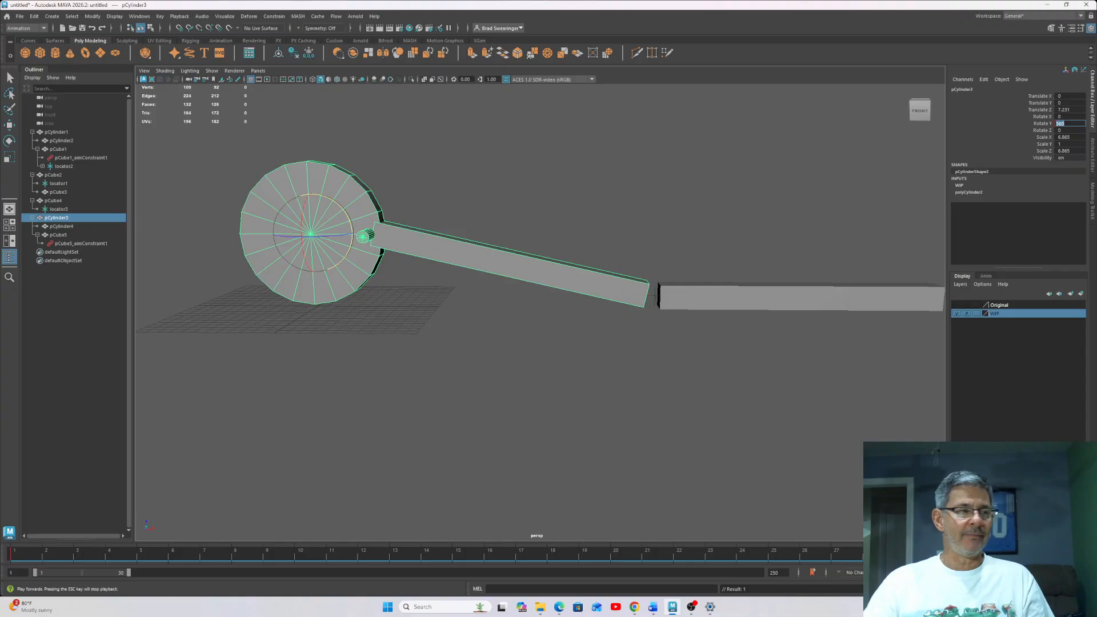
# Play the wheel animation from the start with nothing selected, and examine how the connecting bar follows the far bar's locator
pyautogui.click(1049, 554)
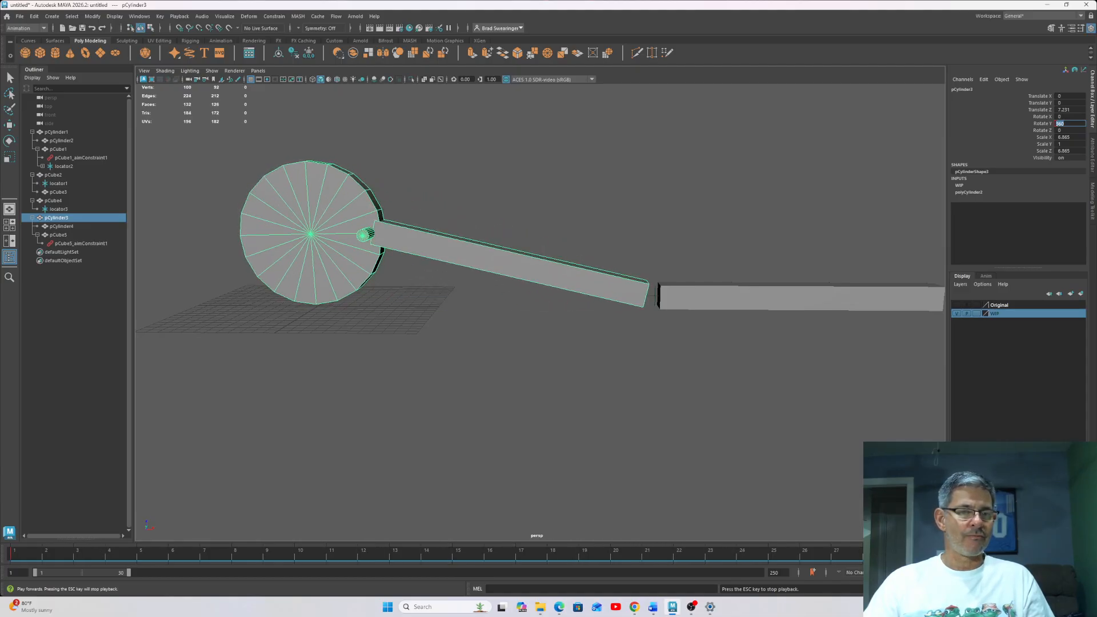
pyautogui.click(1049, 554)
pyautogui.click(1006, 554)
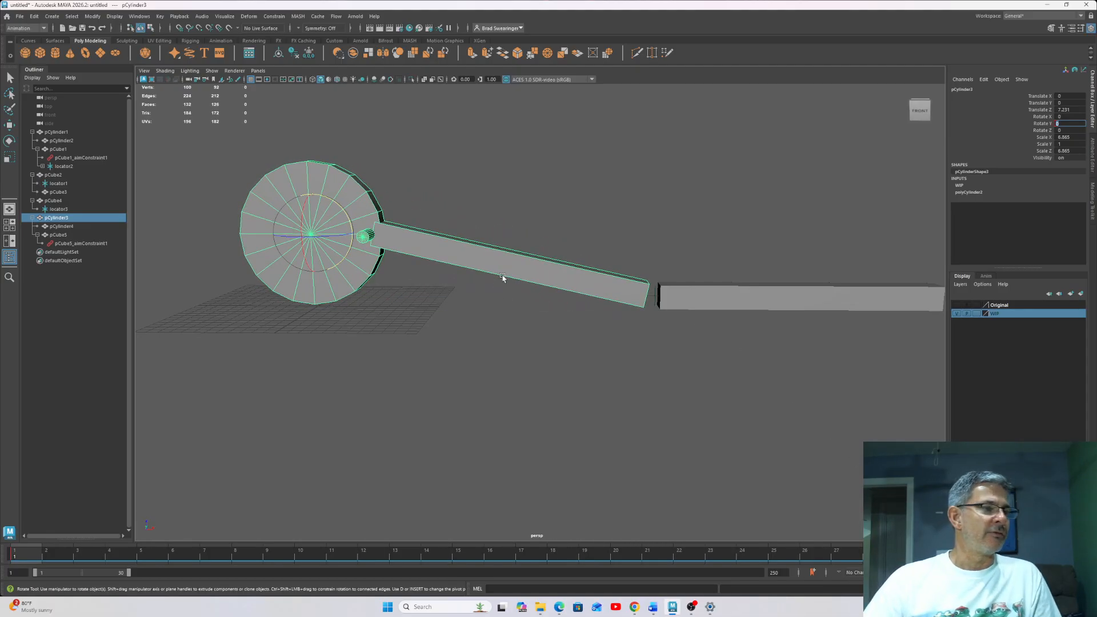
pyautogui.click(393, 156)
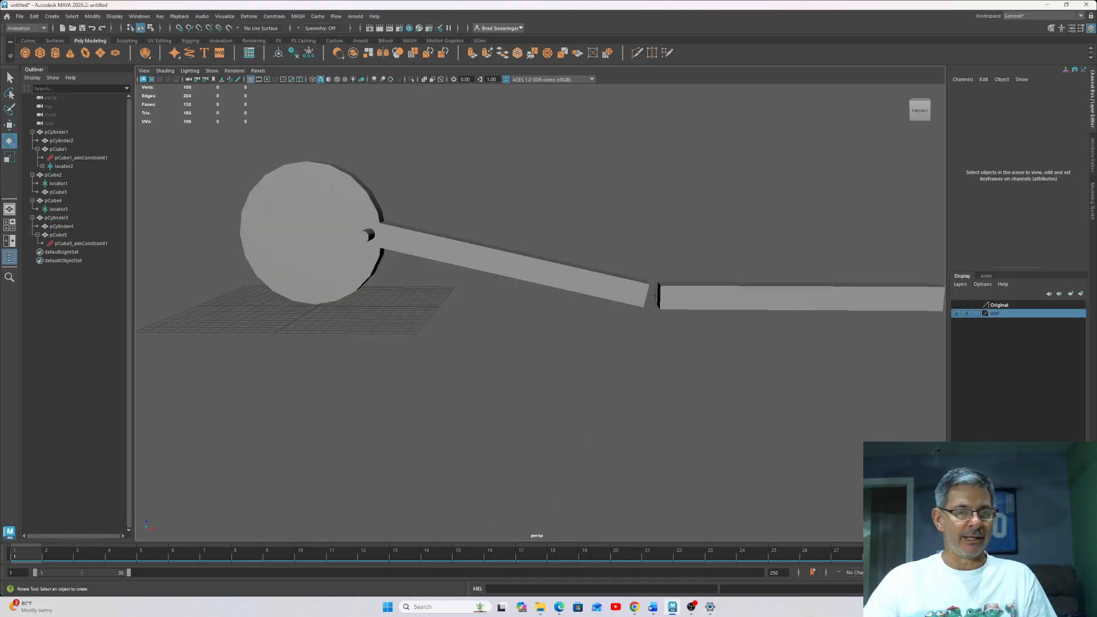
pyautogui.click(1048, 554)
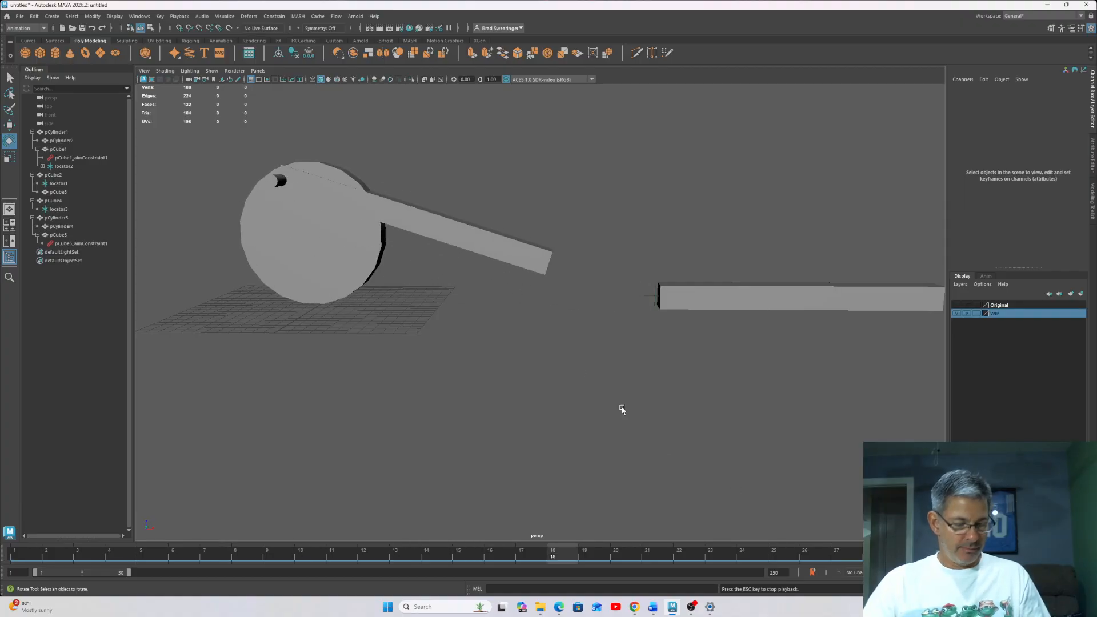
pyautogui.keyDown('alt'); pyautogui.moveTo(523, 267); pyautogui.dragTo(517, 409, button='middle'); pyautogui.keyUp('alt')
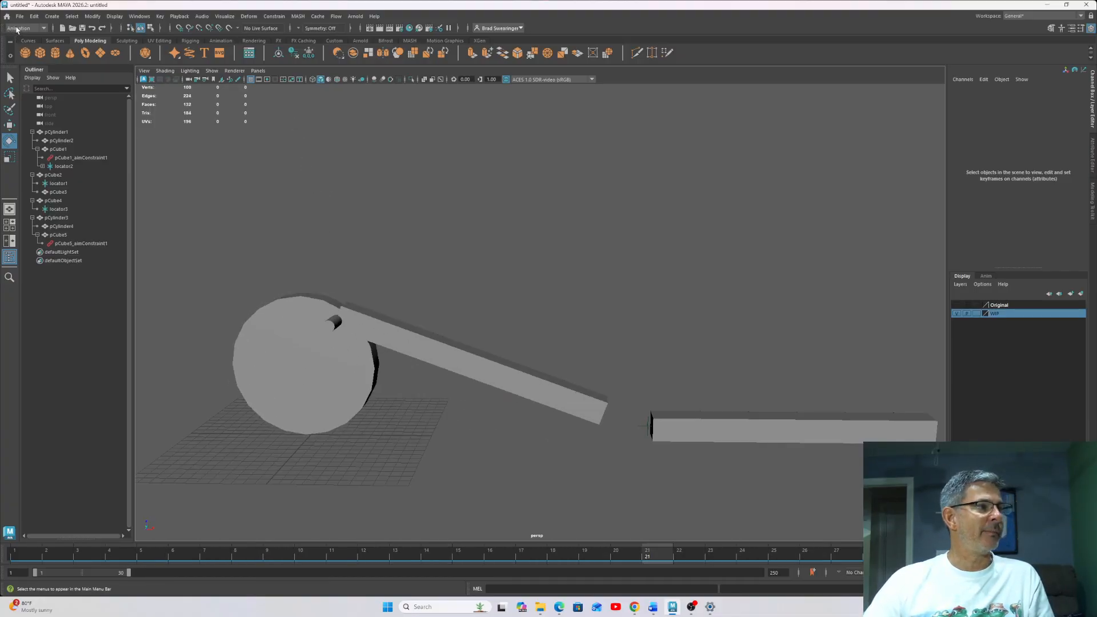
# In the Graph Editor, give the wheel's first and last Rotate Y keys linear tangents
pyautogui.click(140, 16)
pyautogui.moveTo(166, 77)
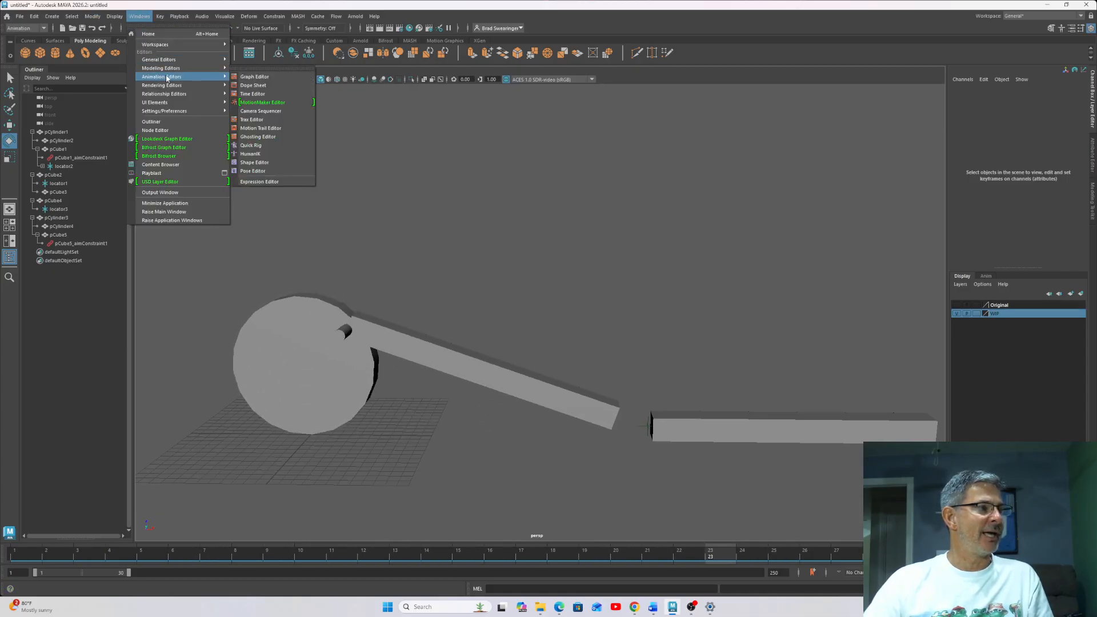
pyautogui.click(255, 77)
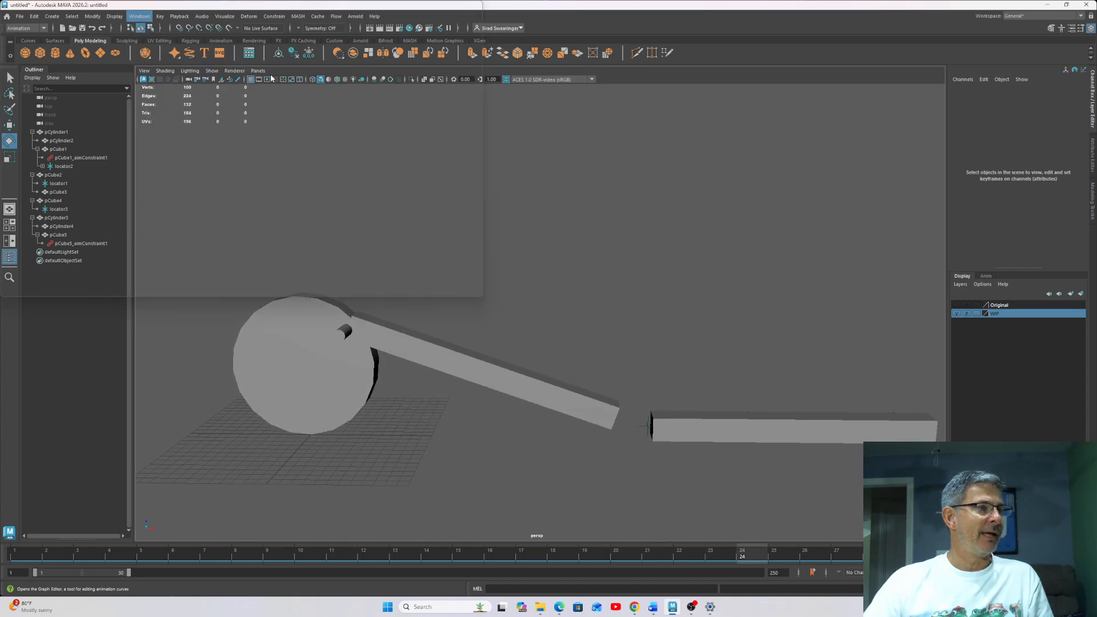
pyautogui.moveTo(772, 34); pyautogui.dragTo(742, 29)
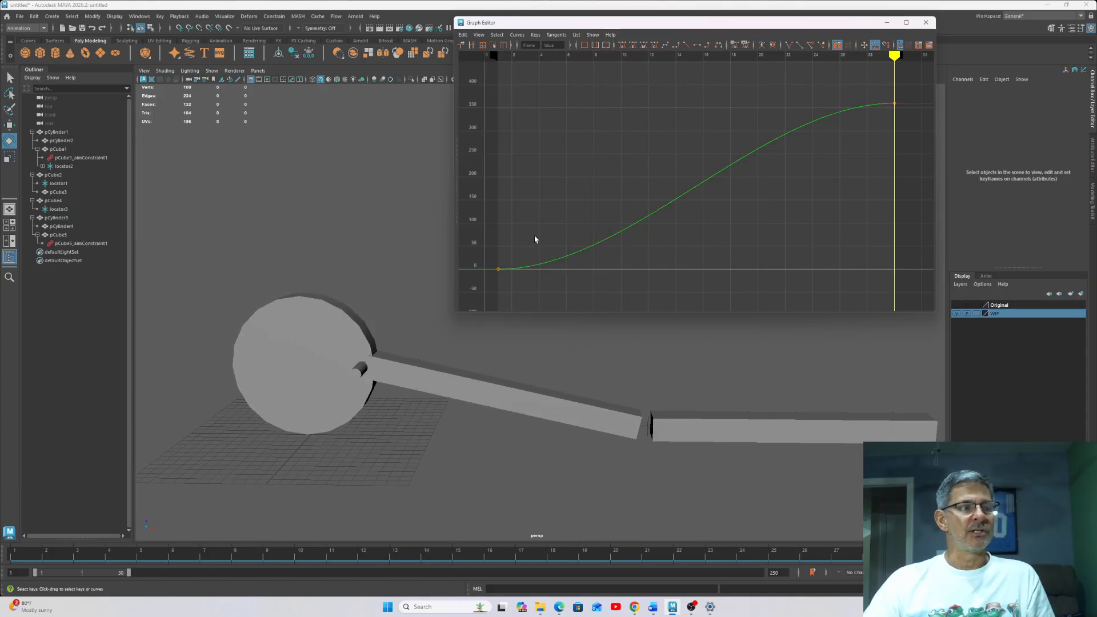
pyautogui.moveTo(535, 236); pyautogui.dragTo(479, 288)
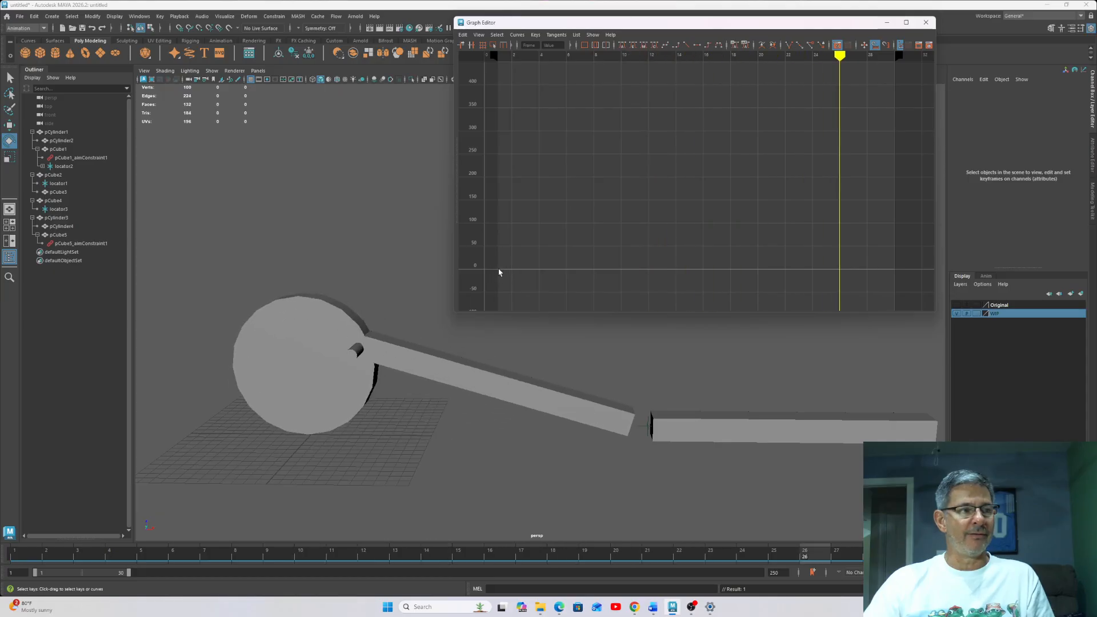
pyautogui.click(264, 320)
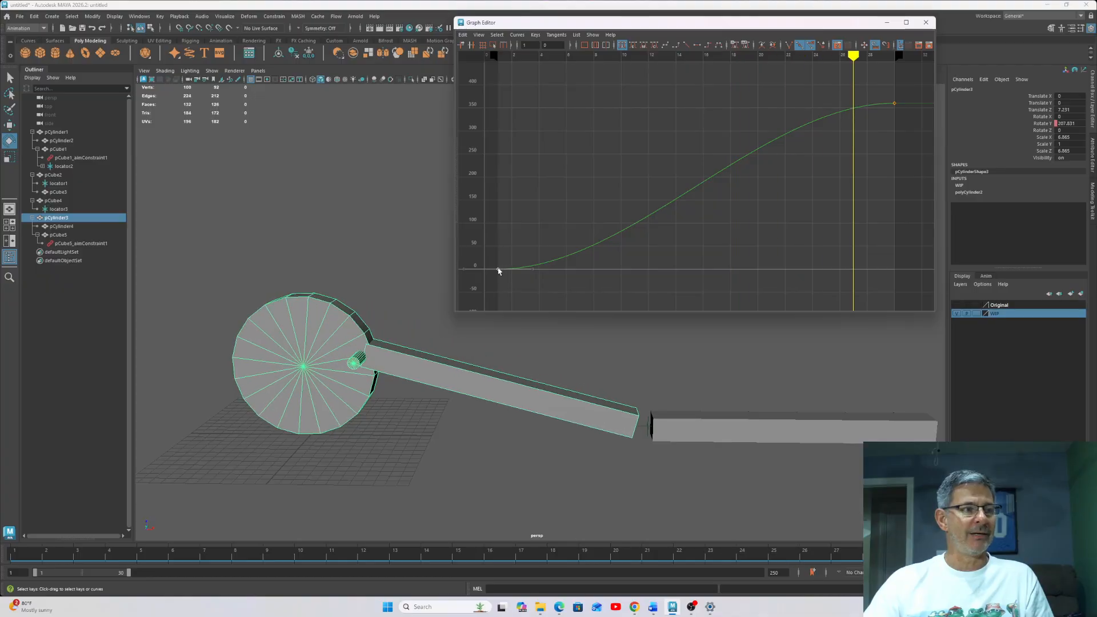
pyautogui.click(685, 47)
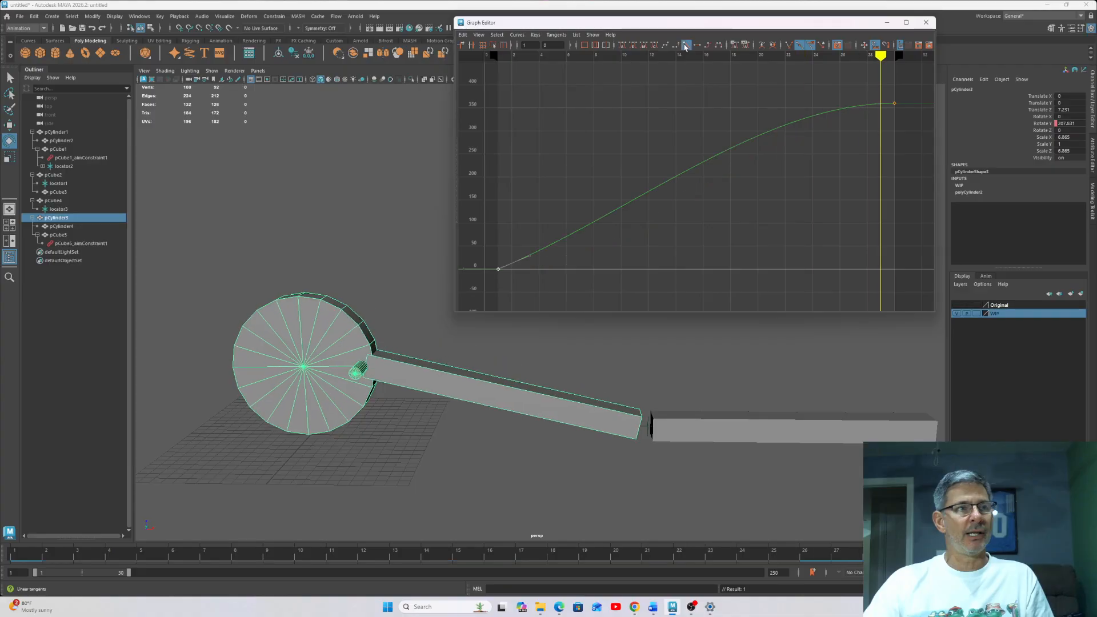
pyautogui.moveTo(886, 100); pyautogui.dragTo(903, 119)
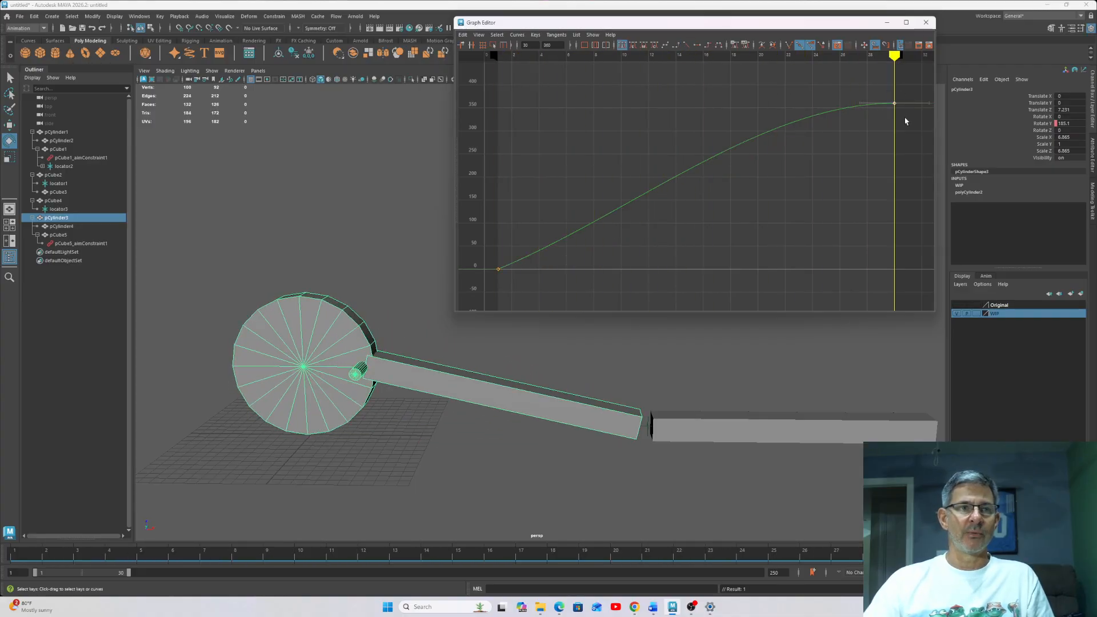
pyautogui.click(685, 45)
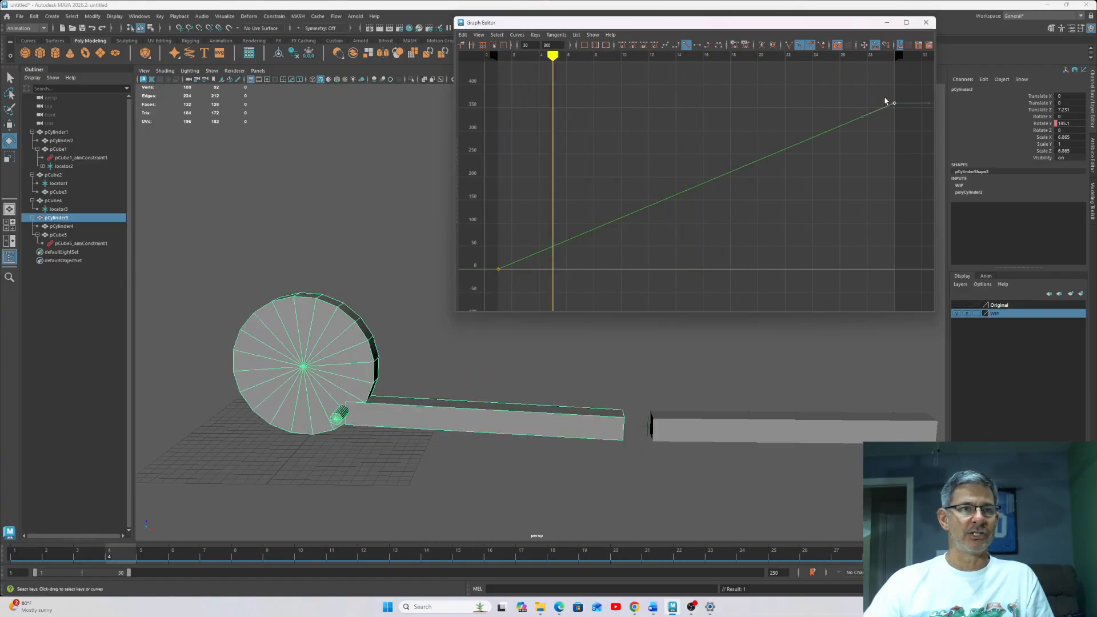
pyautogui.click(927, 23)
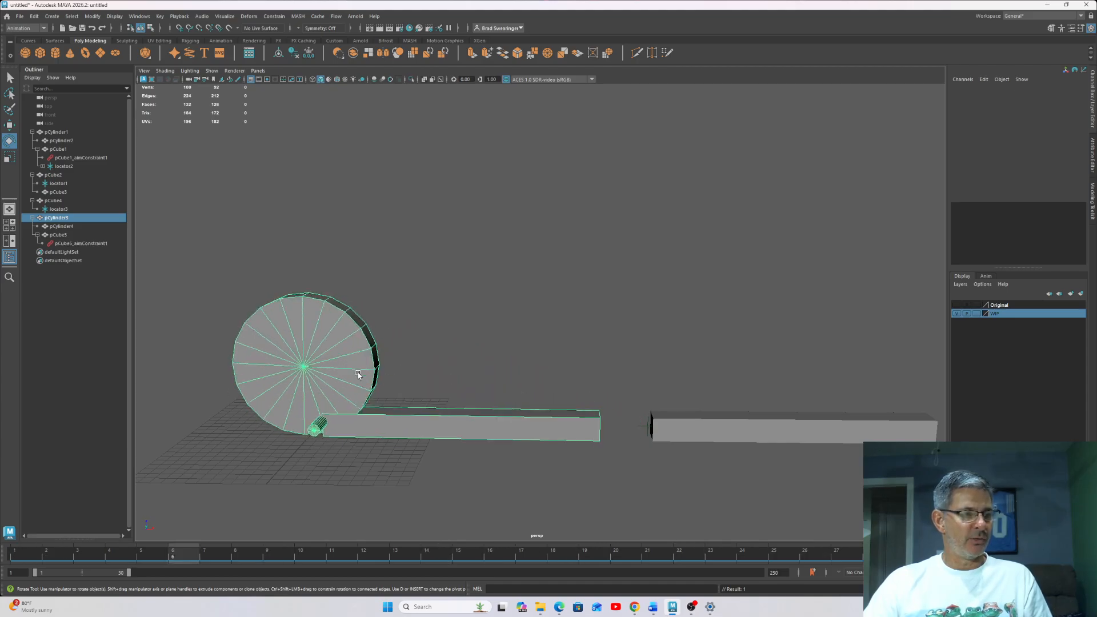
# Stop the wheel animation's playback and return to frame 1
pyautogui.keyDown('alt'); pyautogui.moveTo(412, 423); pyautogui.dragTo(373, 297, button='middle'); pyautogui.keyUp('alt')
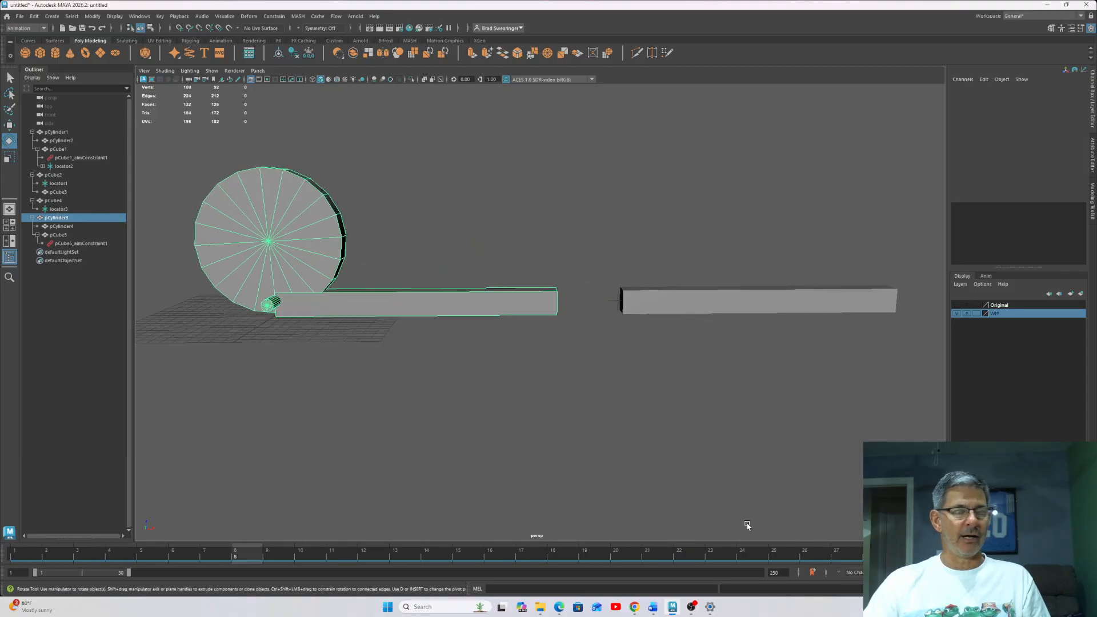
pyautogui.click(1035, 554)
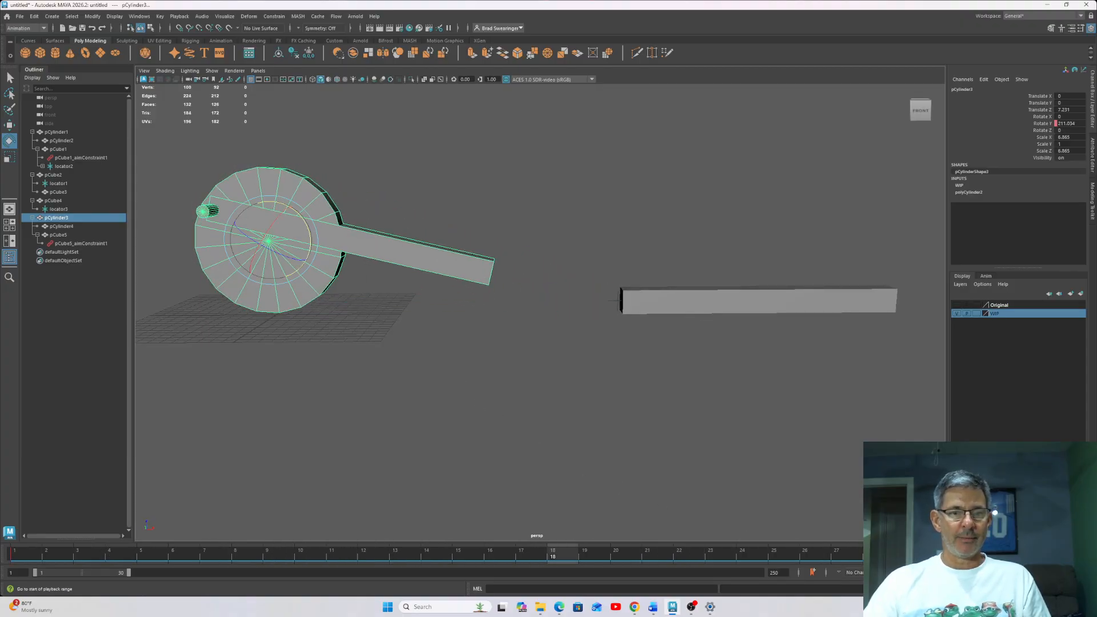
pyautogui.click(1000, 553)
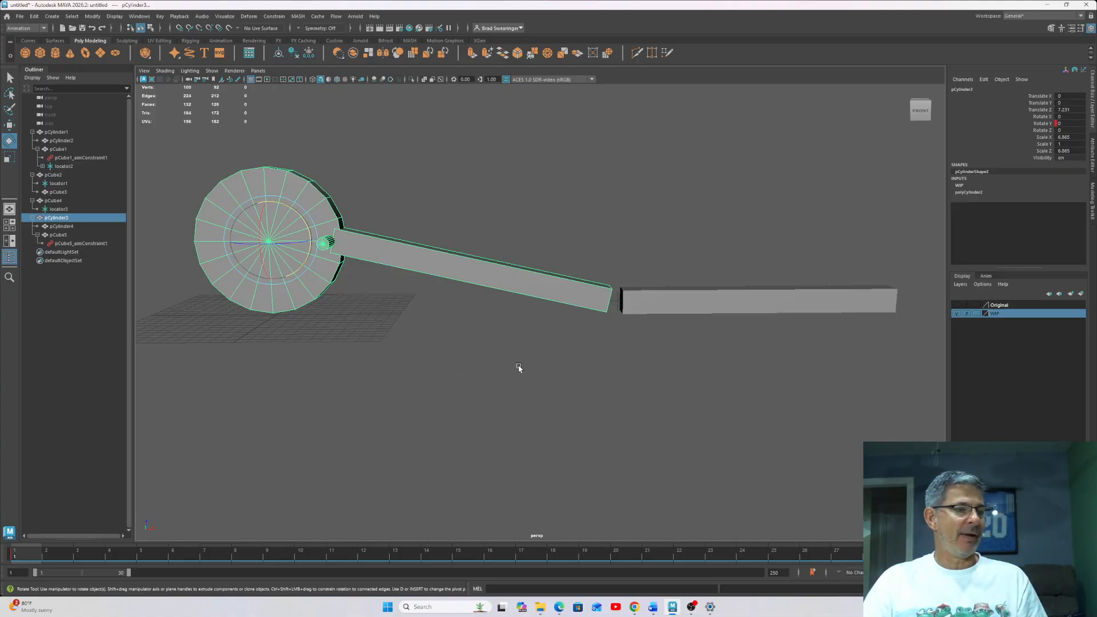
# Move the sliding bar along X toward the free end of the connecting bar, to a Translate X of about 46.4
pyautogui.click(698, 293)
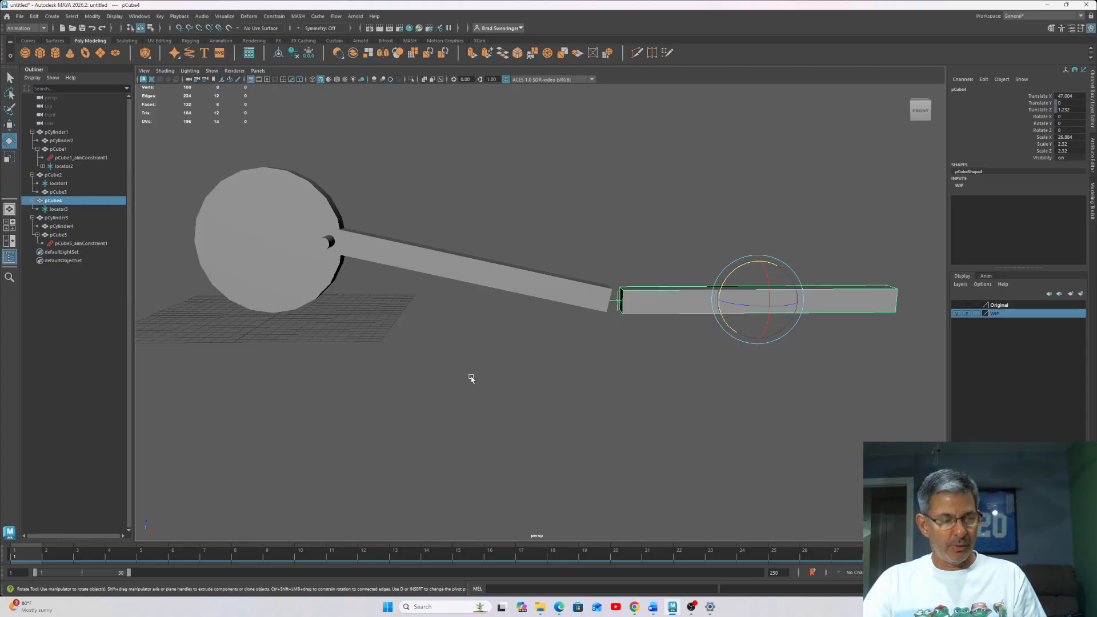
pyautogui.press('w')
pyautogui.moveTo(800, 303); pyautogui.dragTo(793, 305)
pyautogui.keyDown('alt'); pyautogui.moveTo(672, 368); pyautogui.dragTo(627, 379); pyautogui.keyUp('alt')
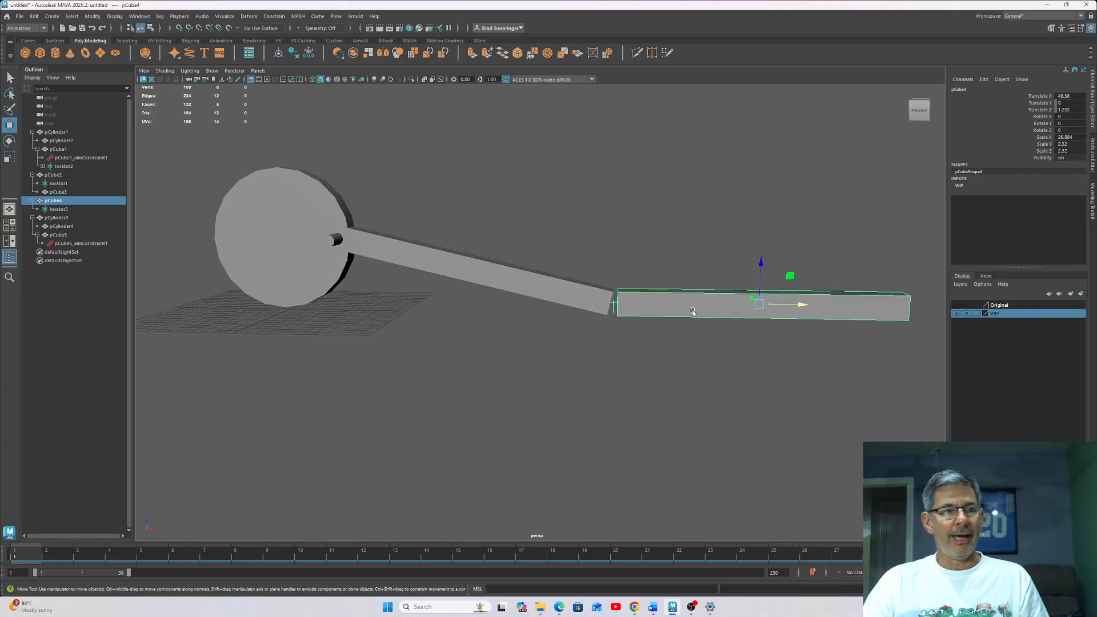
pyautogui.click(761, 367)
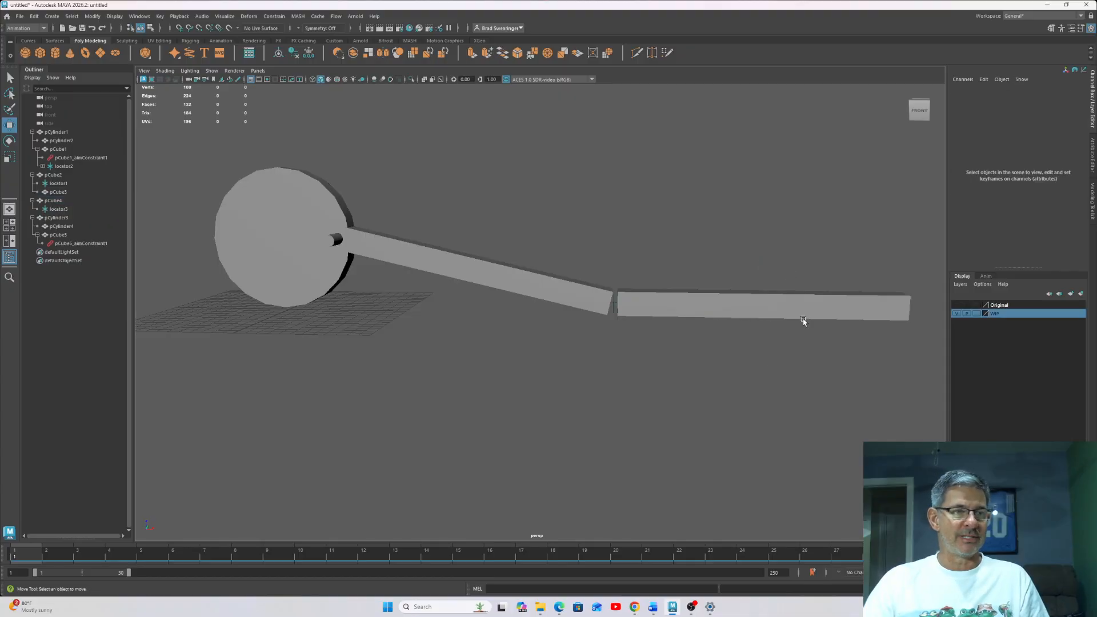
# Key only the sliding bar's Translate X on frame 1
pyautogui.click(806, 312)
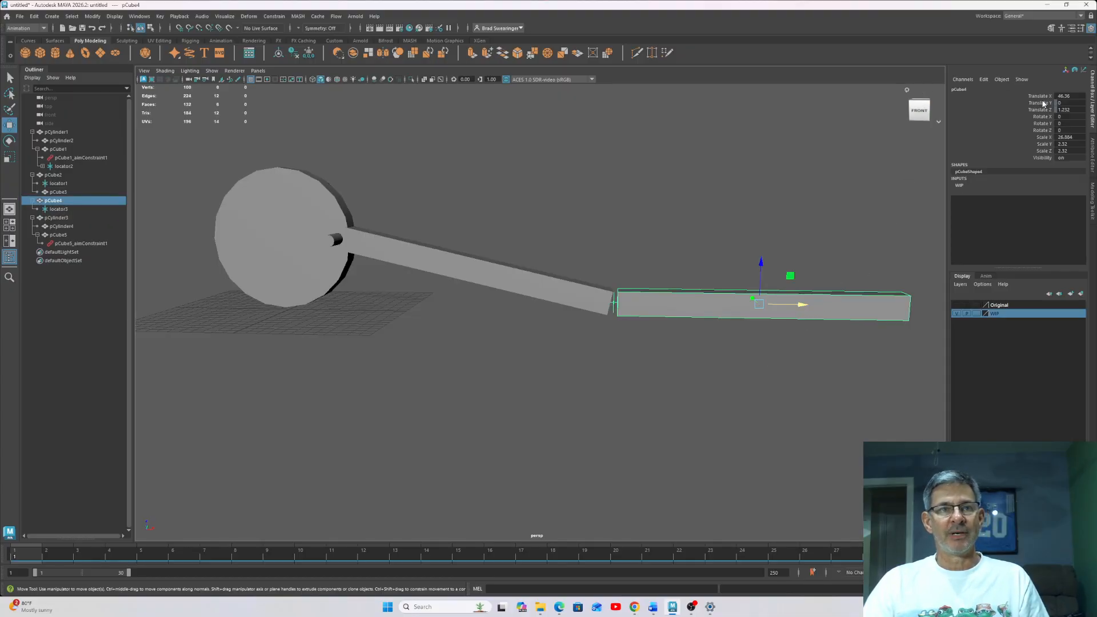
pyautogui.click(1030, 96)
pyautogui.rightClick(1014, 98)
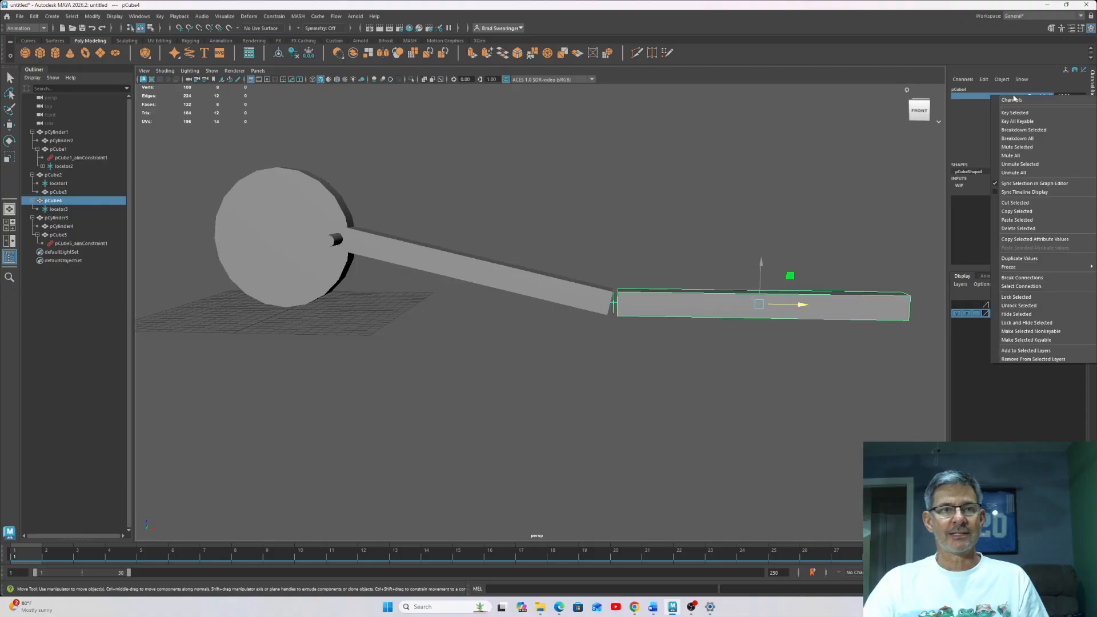
pyautogui.click(1017, 114)
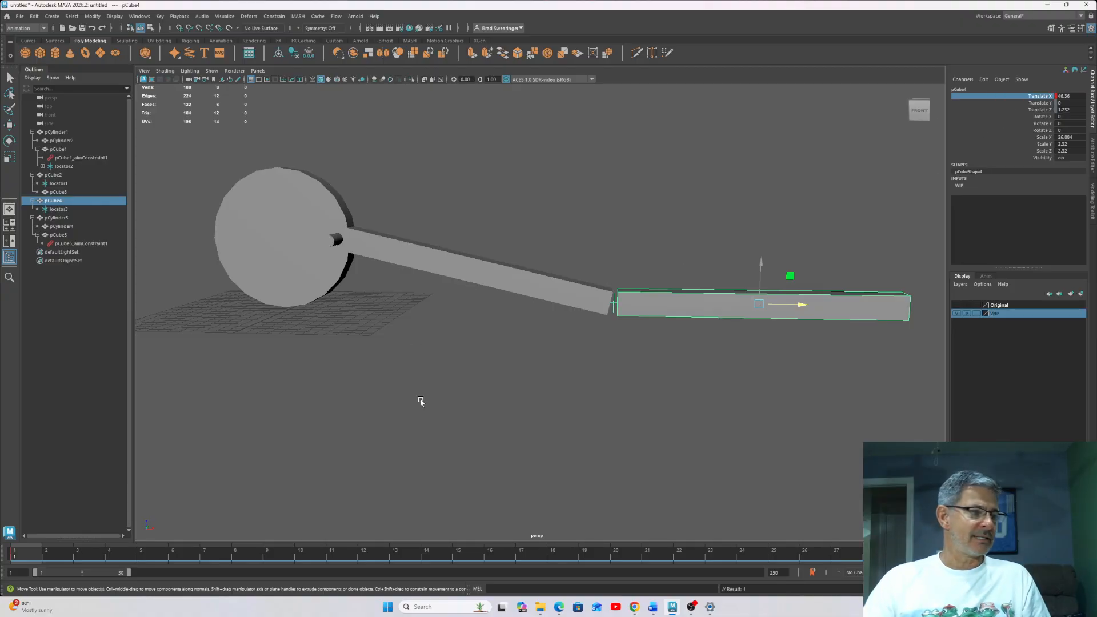
# On frame 15, move the sliding bar against the connecting bar's end, to a Translate X of about 34.2, and key it
pyautogui.moveTo(27, 558); pyautogui.dragTo(463, 561)
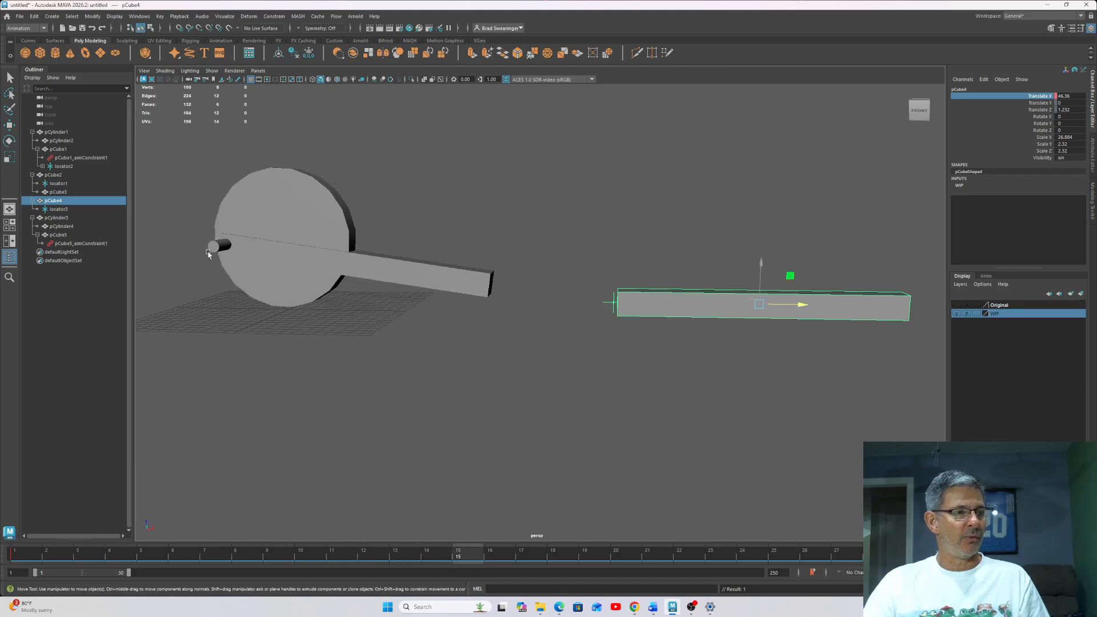
pyautogui.moveTo(797, 308); pyautogui.dragTo(670, 321)
pyautogui.press('s')
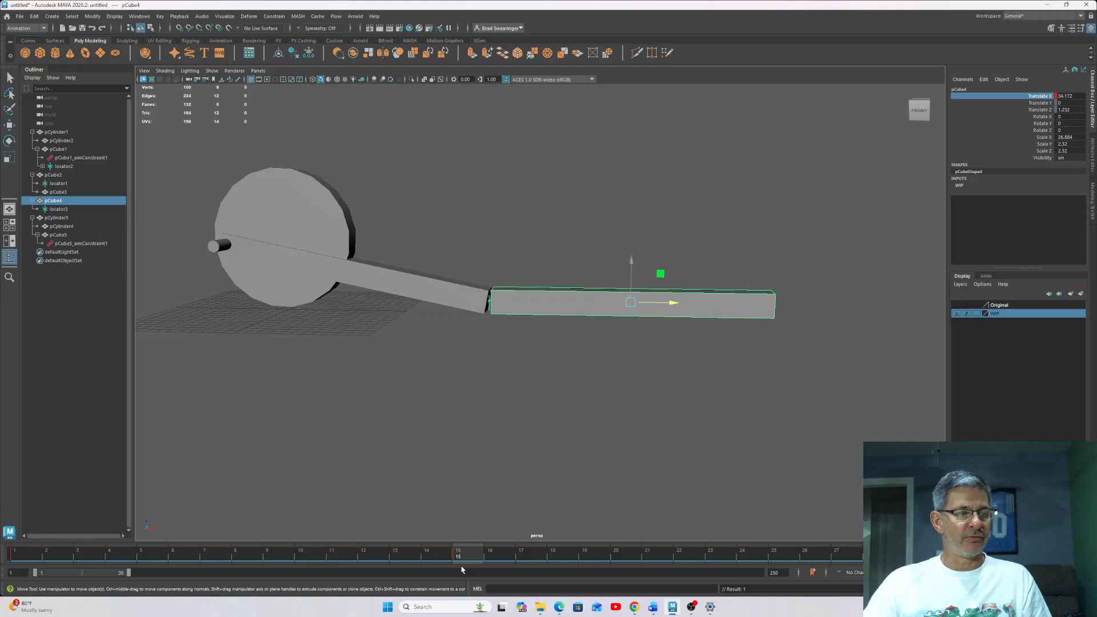
# On the last frame of the playback range, move the sliding bar back out to a Translate X of about 46.7, and play the animation
pyautogui.moveTo(467, 559); pyautogui.dragTo(946, 552)
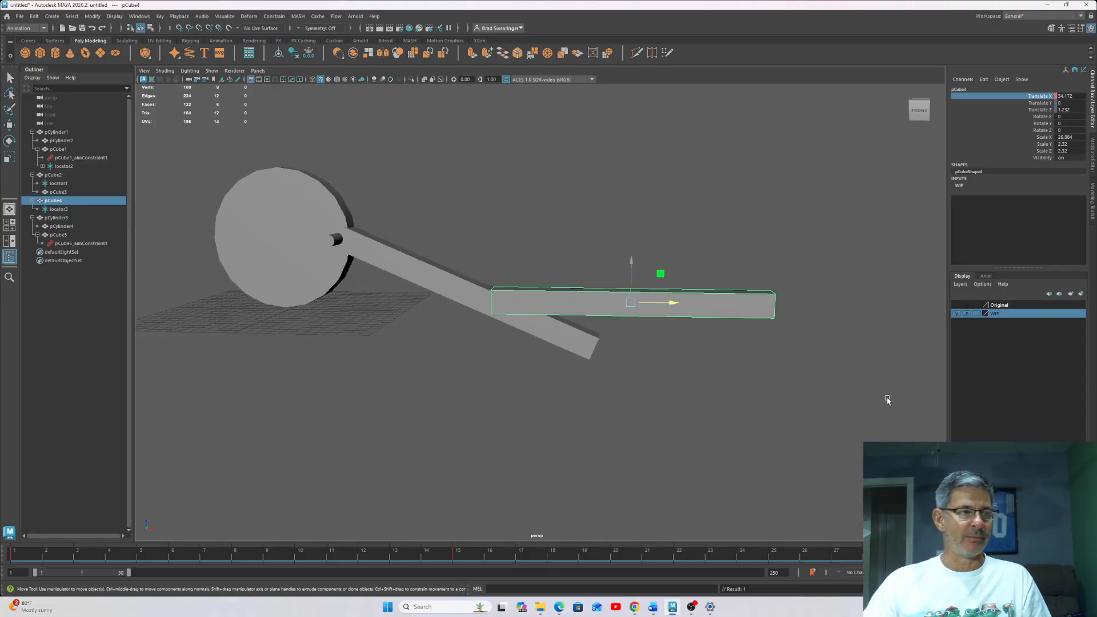
pyautogui.moveTo(661, 307); pyautogui.dragTo(802, 308)
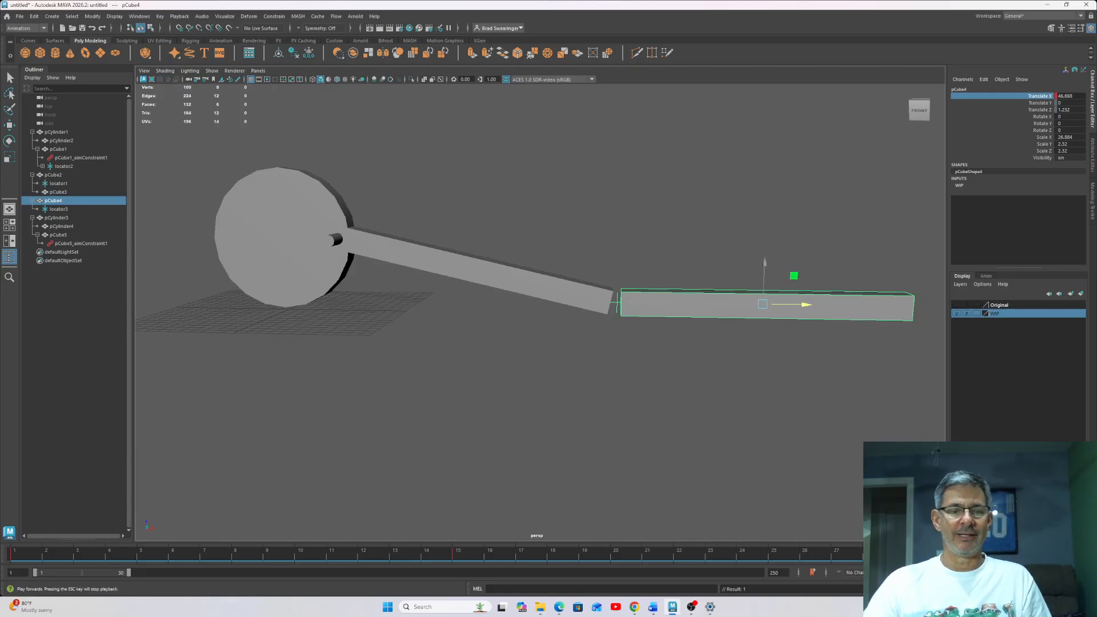
pyautogui.click(1049, 554)
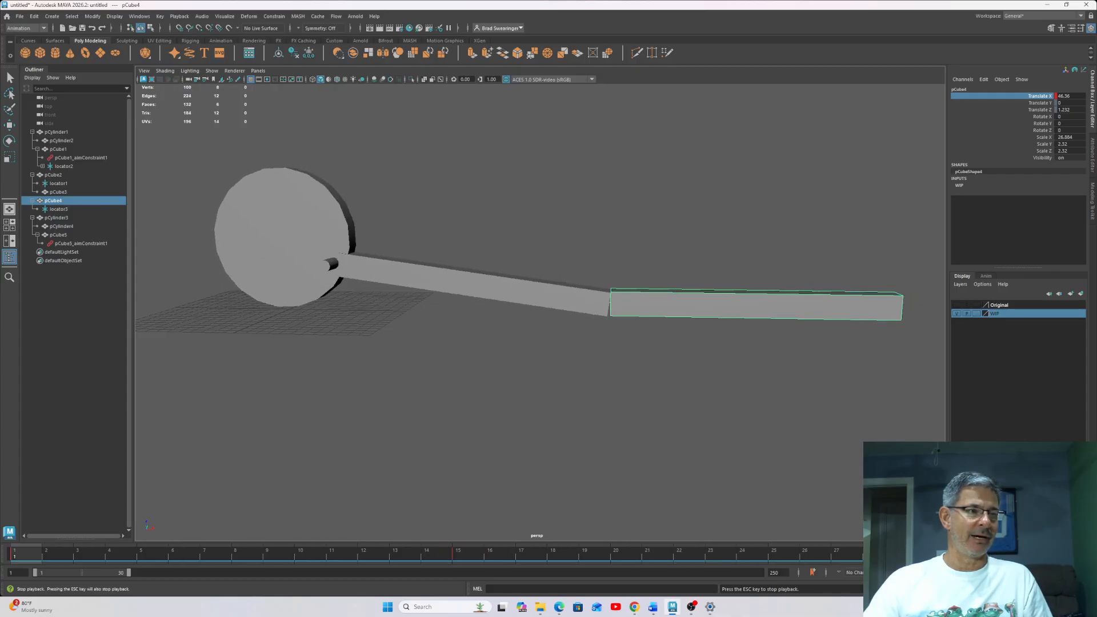
pyautogui.press('Escape')
# On frame 21, move the sliding bar against the connecting bar's end, to a Translate X of about 36.1
pyautogui.moveTo(460, 562)
pyautogui.mouseDown()
pyautogui.moveTo(667, 560)
pyautogui.moveTo(651, 560)
pyautogui.mouseUp()
pyautogui.press('w')
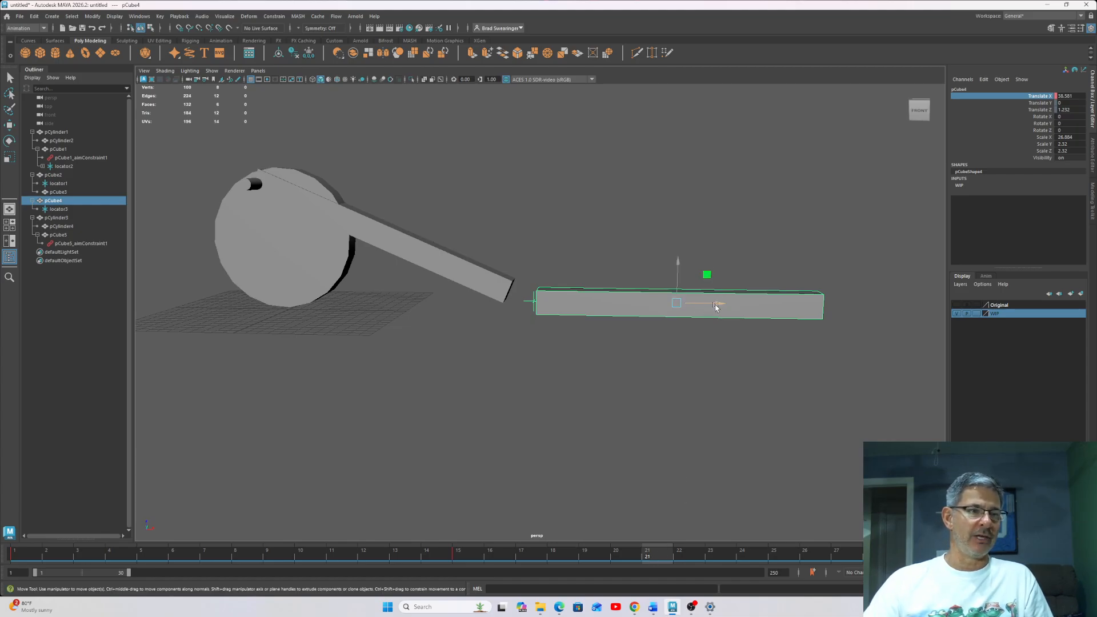
pyautogui.moveTo(716, 307); pyautogui.dragTo(690, 309)
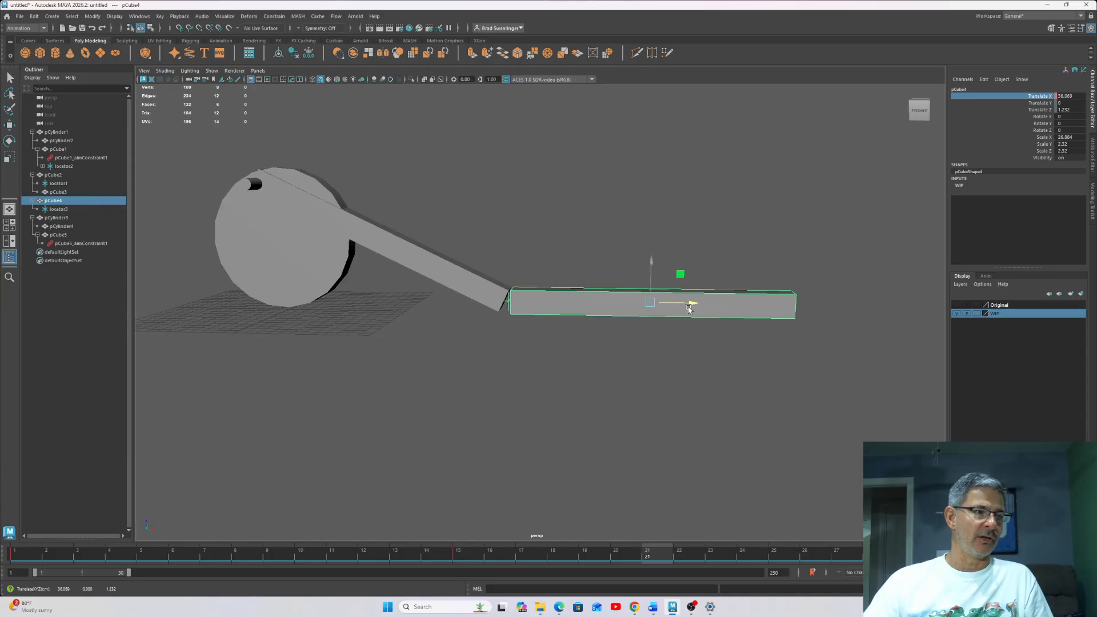
# Compare the bar's first and last frames, and on the last frame move it outward to a Translate X of about 48.2
pyautogui.moveTo(657, 558)
pyautogui.mouseDown()
pyautogui.moveTo(127, 589)
pyautogui.moveTo(943, 593)
pyautogui.mouseUp()
pyautogui.press('w')
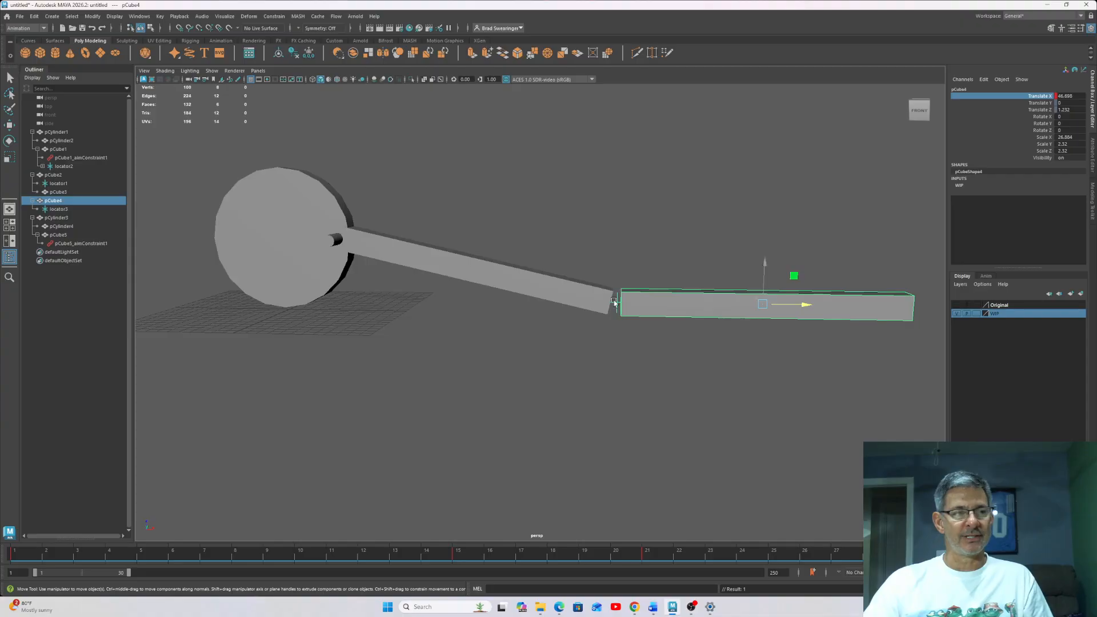
pyautogui.moveTo(941, 554); pyautogui.dragTo(5, 589)
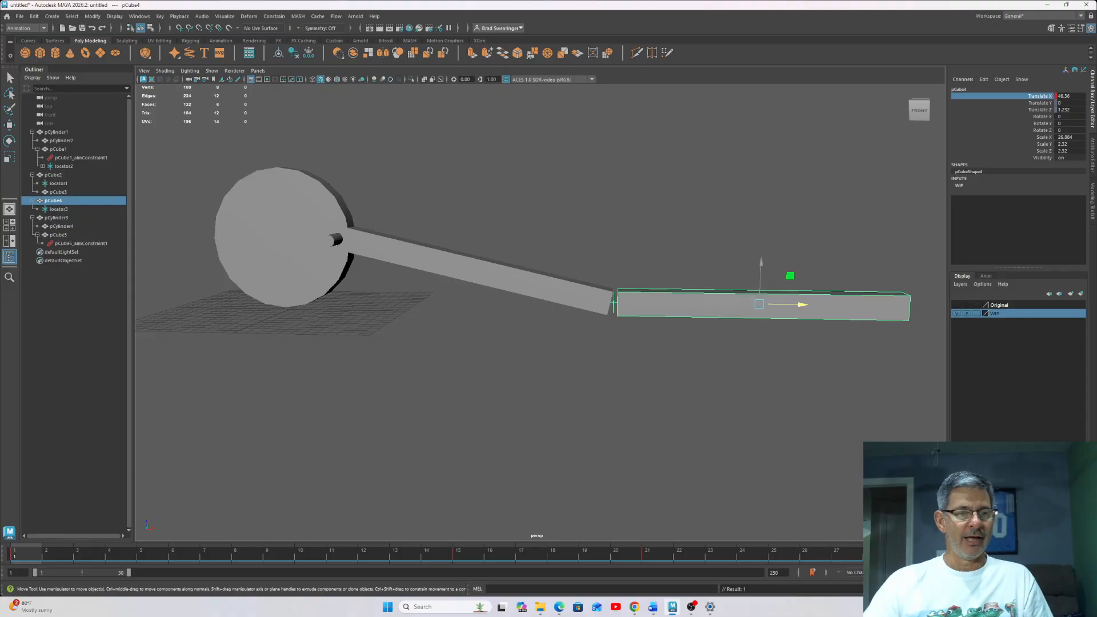
pyautogui.press(',')
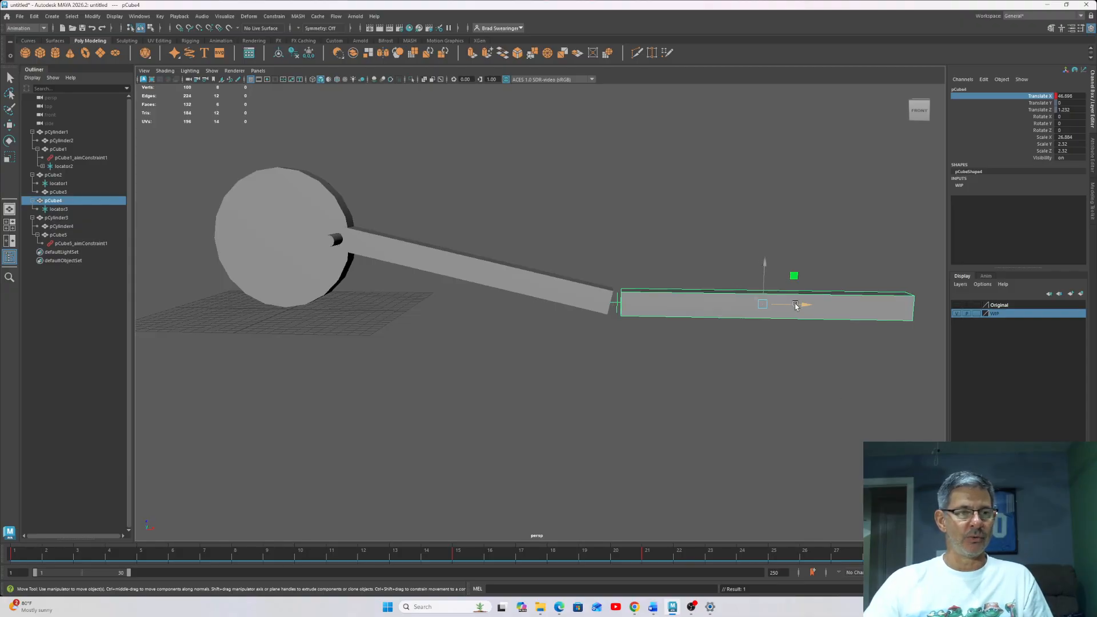
pyautogui.moveTo(797, 305); pyautogui.dragTo(811, 304)
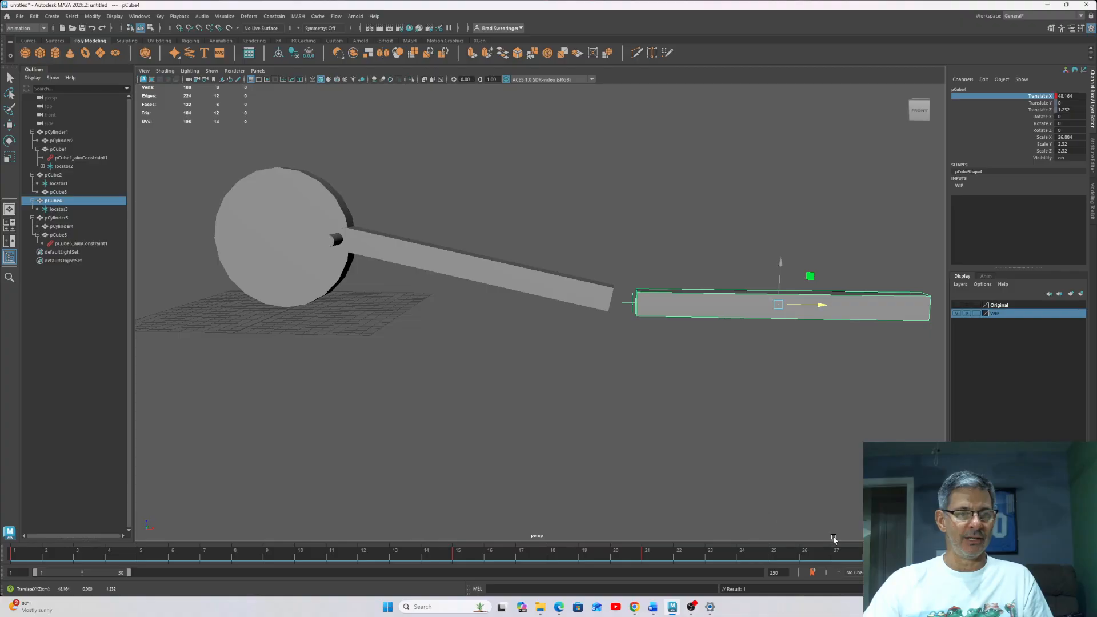
# Play the wheel and sliding bar animation, stop it, and inspect the bar on the last keyed frame
pyautogui.hotkey('alt', 'v')
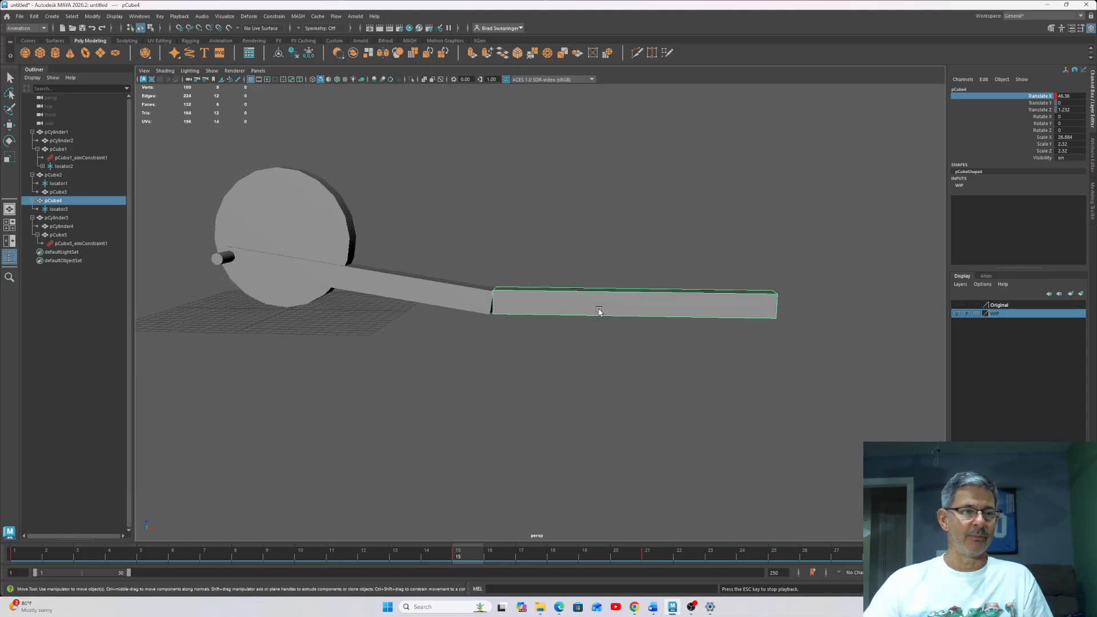
pyautogui.hotkey('alt', 'v')
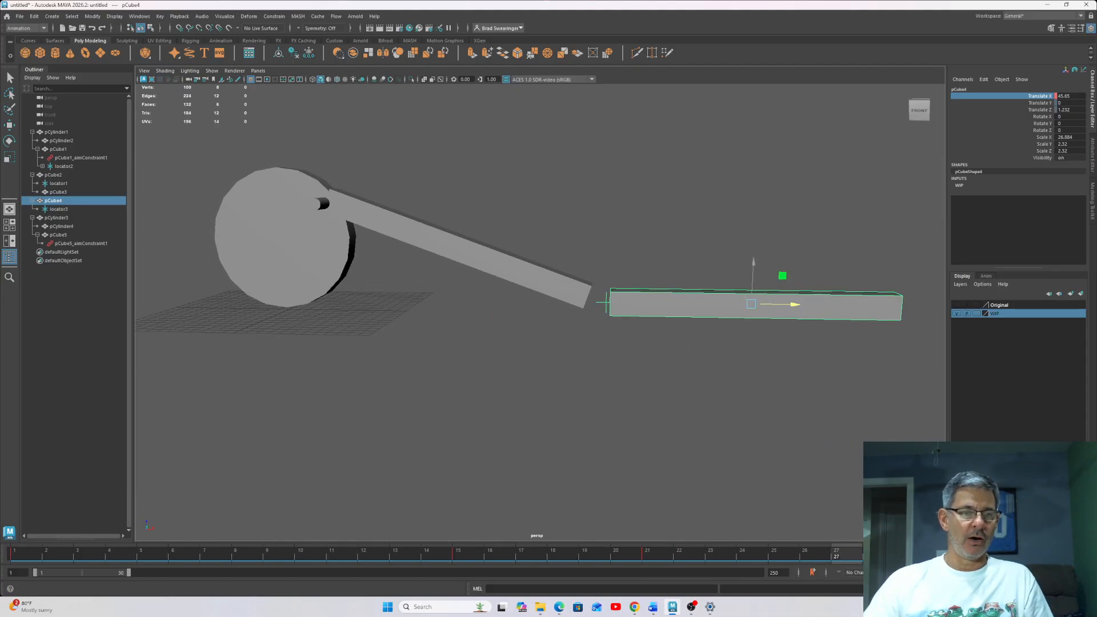
pyautogui.press('.')
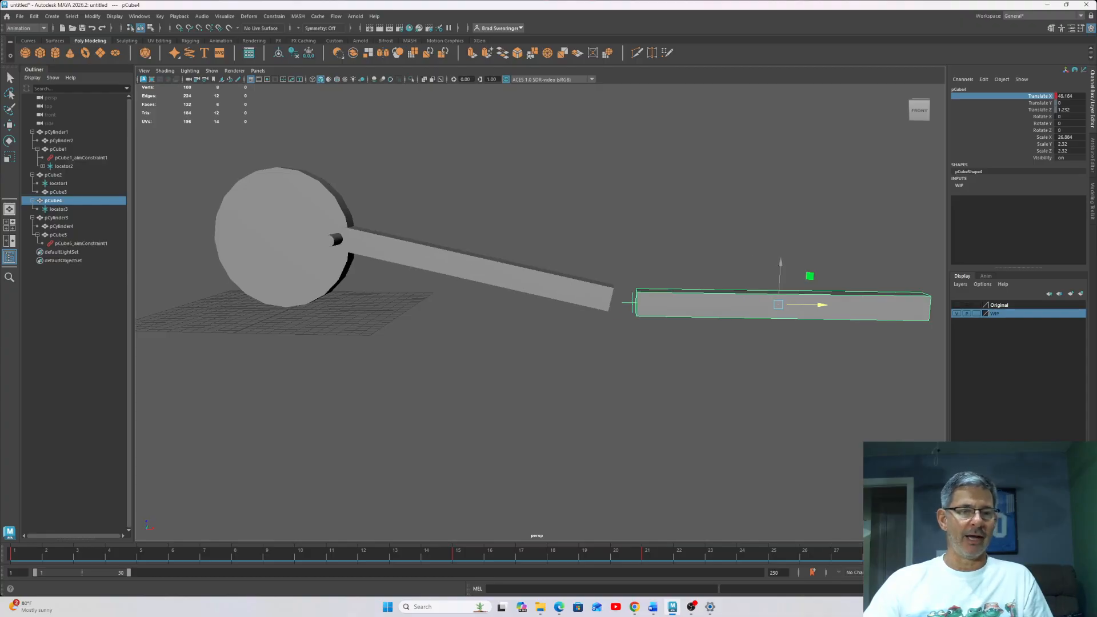
# Copy the sliding bar's key from frame 1 and paste it onto the last frame of the playback range
pyautogui.moveTo(928, 554); pyautogui.dragTo(13, 571)
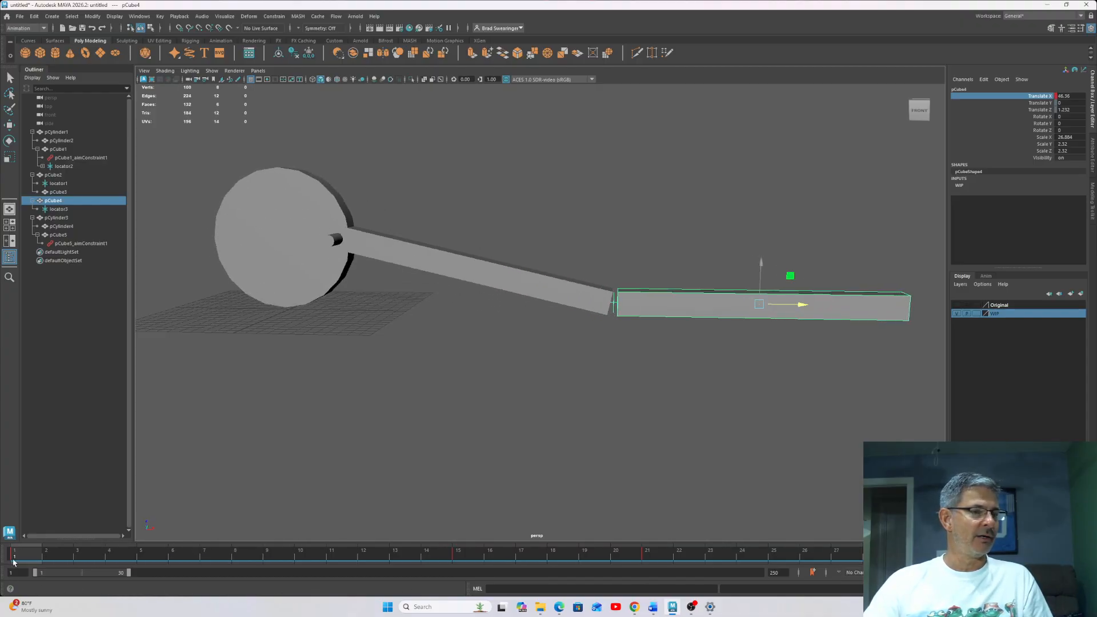
pyautogui.click(715, 268)
pyautogui.moveTo(722, 273); pyautogui.dragTo(702, 354)
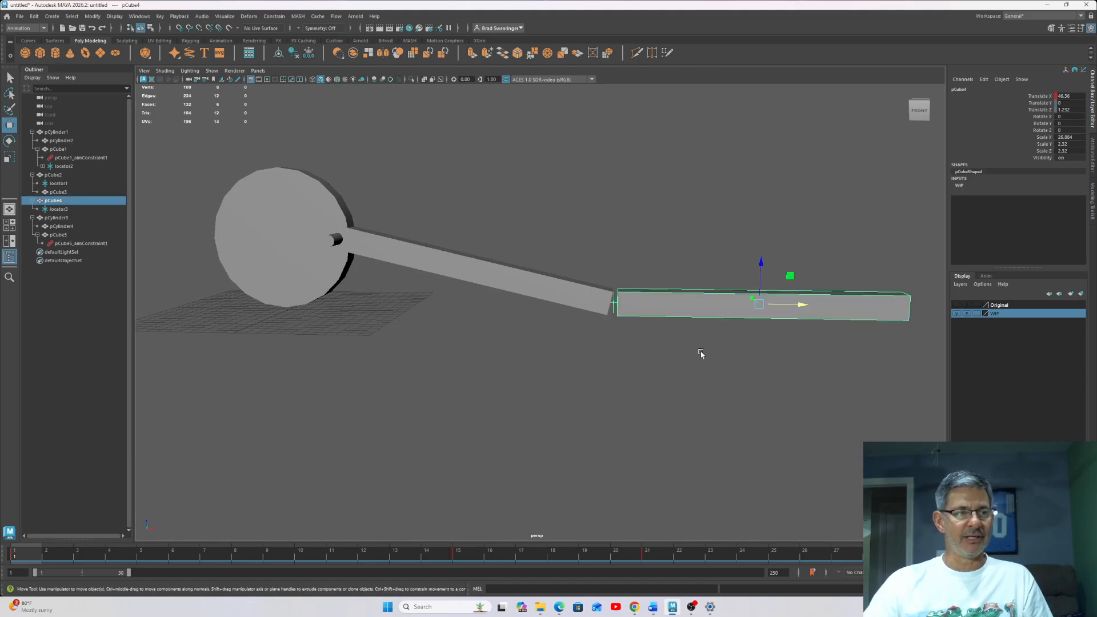
pyautogui.rightClick(20, 555)
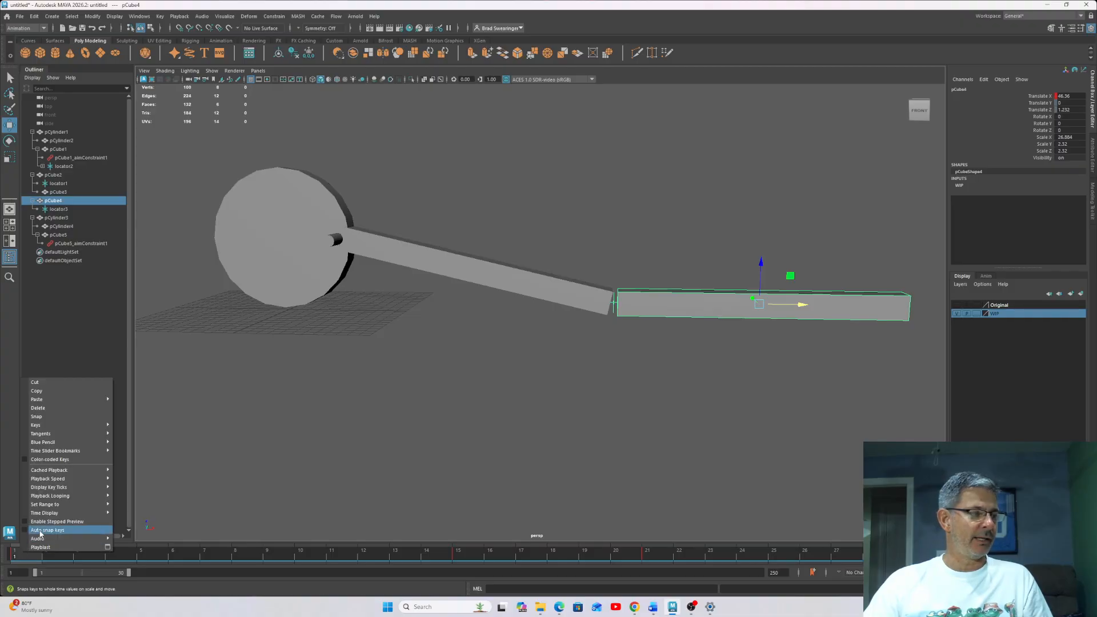
pyautogui.click(68, 392)
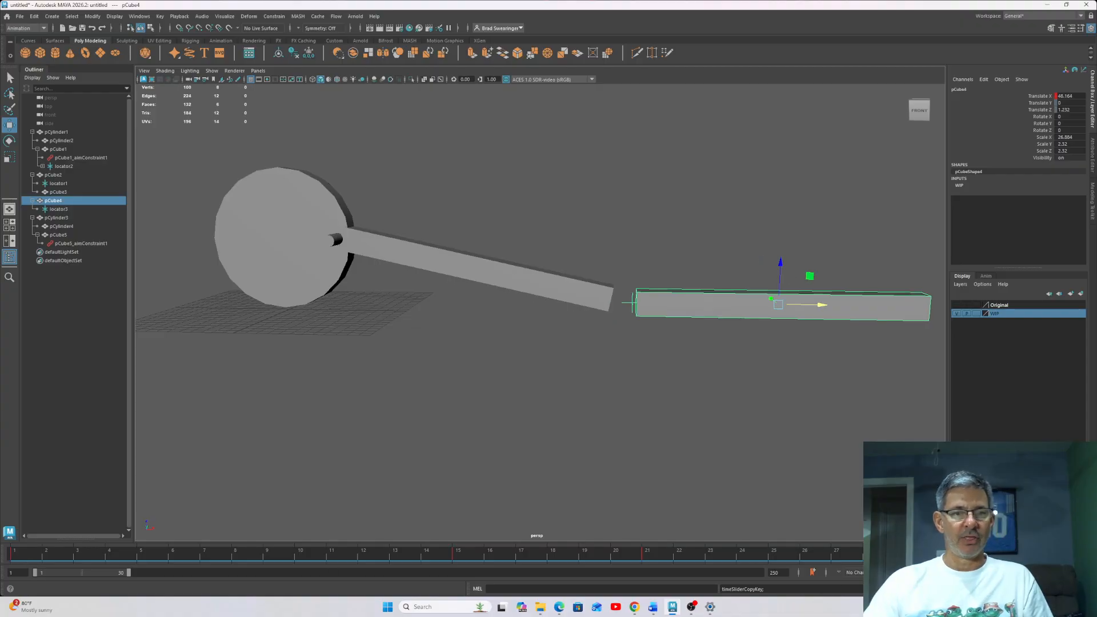
pyautogui.rightClick(936, 555)
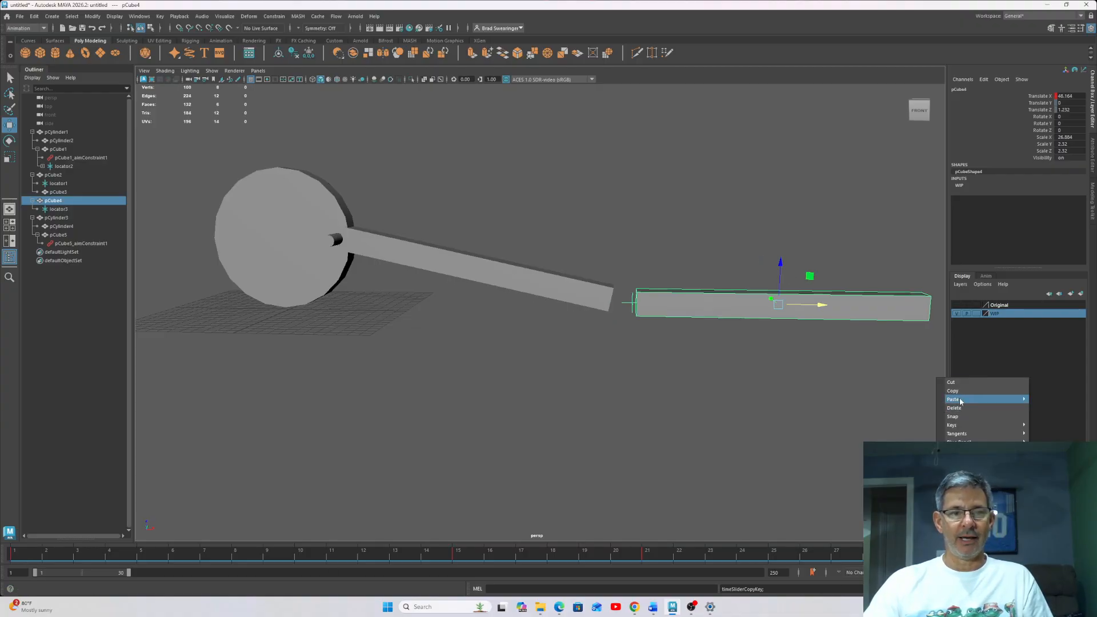
pyautogui.moveTo(961, 399)
pyautogui.click(895, 400)
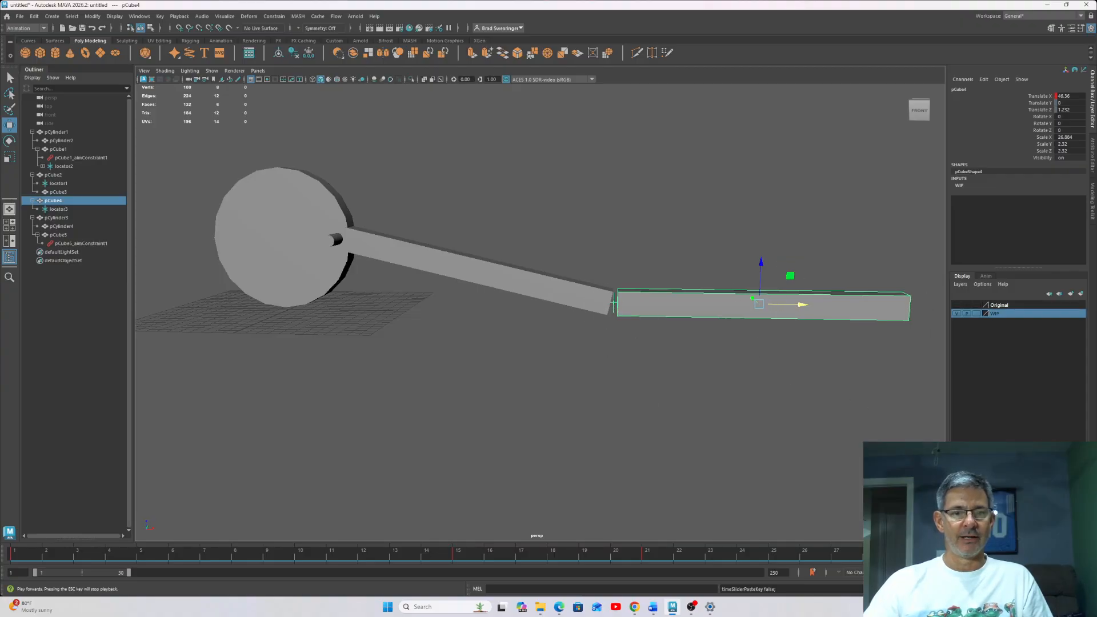
# Play the animation to check the sliding bar's loop, stop it, and return to the first frame
pyautogui.click(1050, 553)
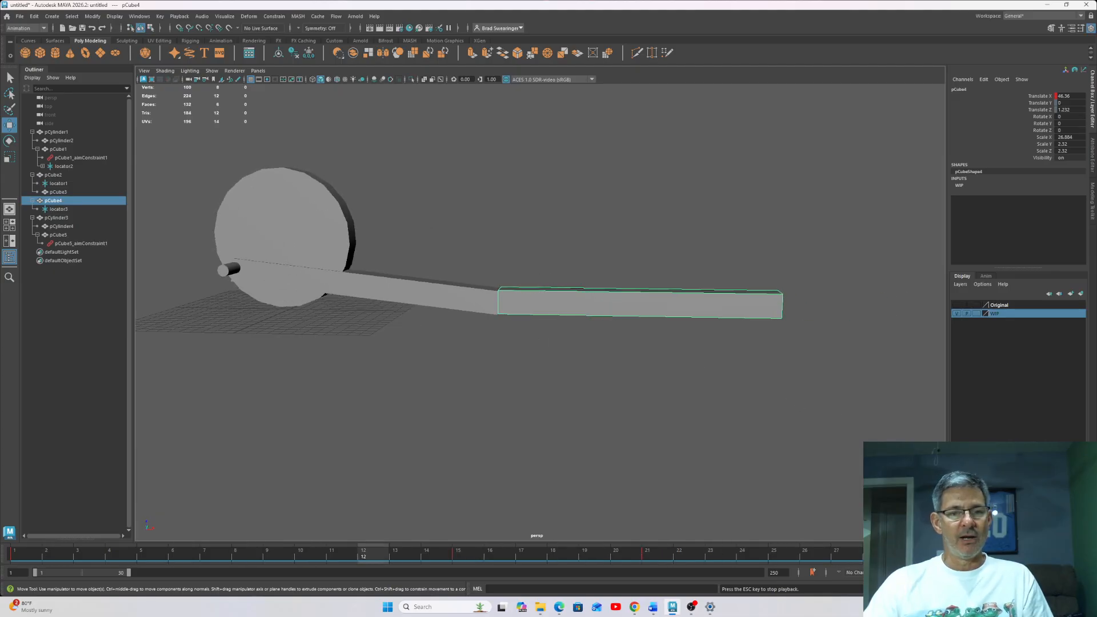
pyautogui.click(1049, 553)
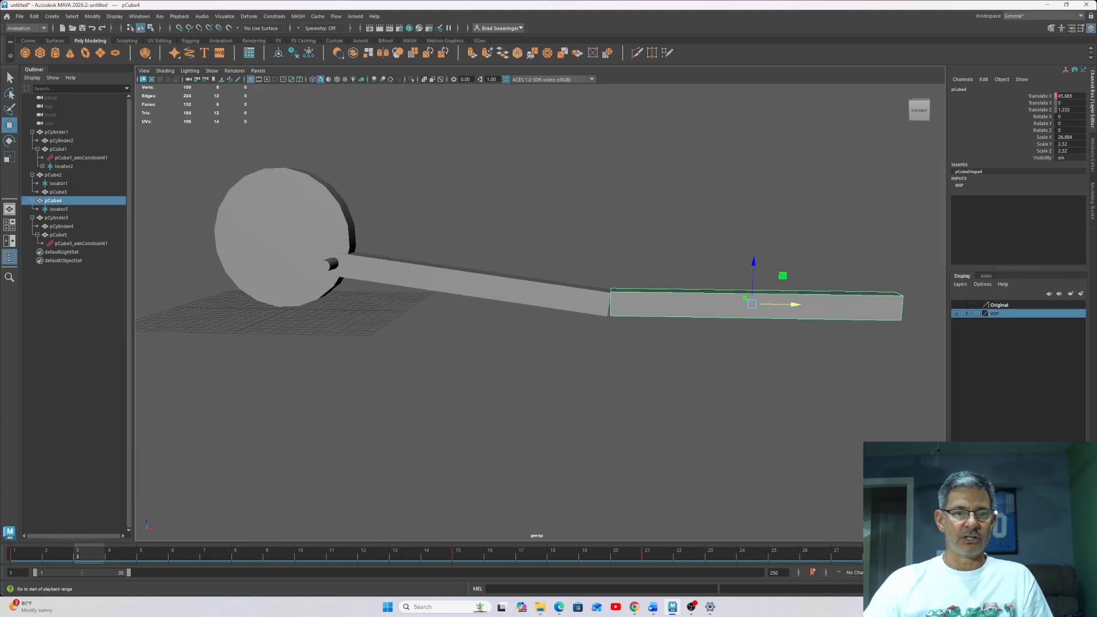
pyautogui.click(1003, 554)
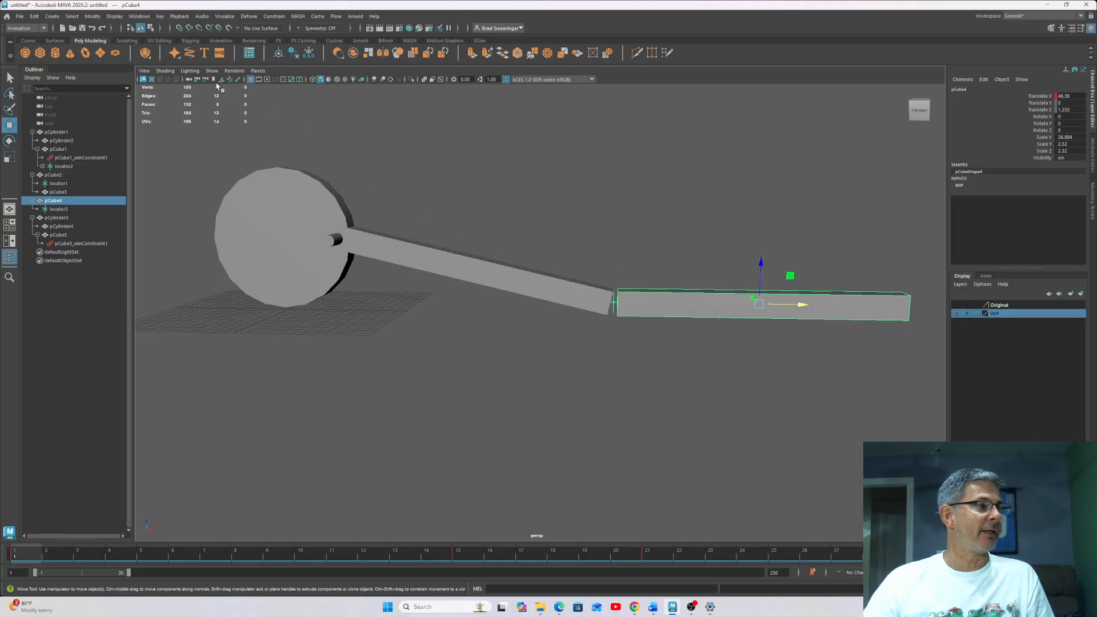
# Create a polygon cube at the joint between the two bars, Translate X about 32.8, scaled about 4.9 in X and Z and 4.1 in Y
pyautogui.click(40, 56)
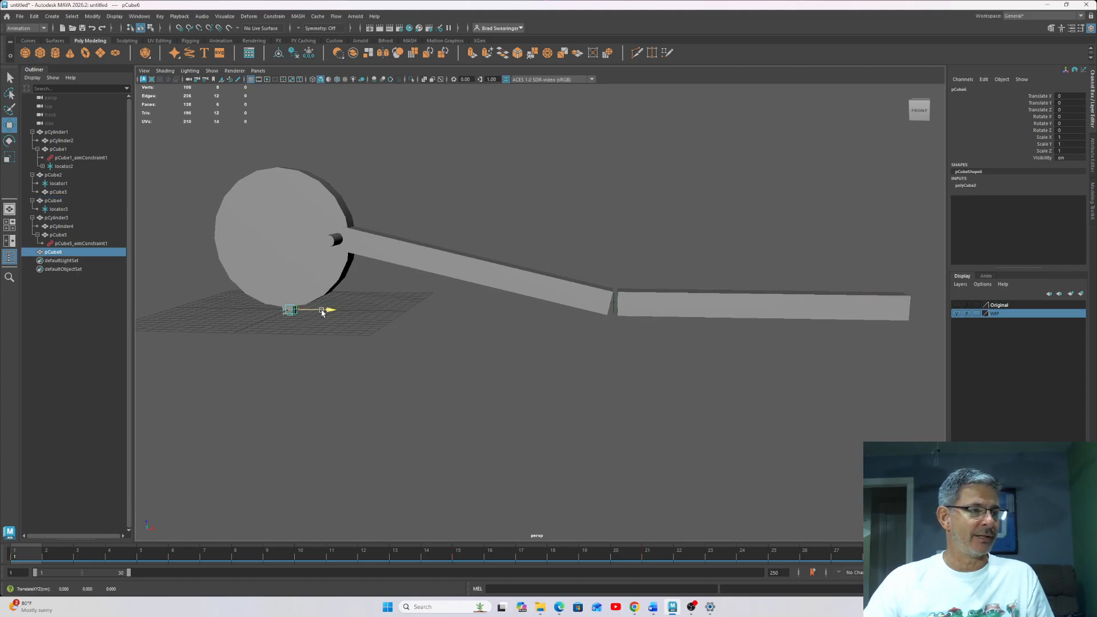
pyautogui.moveTo(321, 313); pyautogui.dragTo(649, 336)
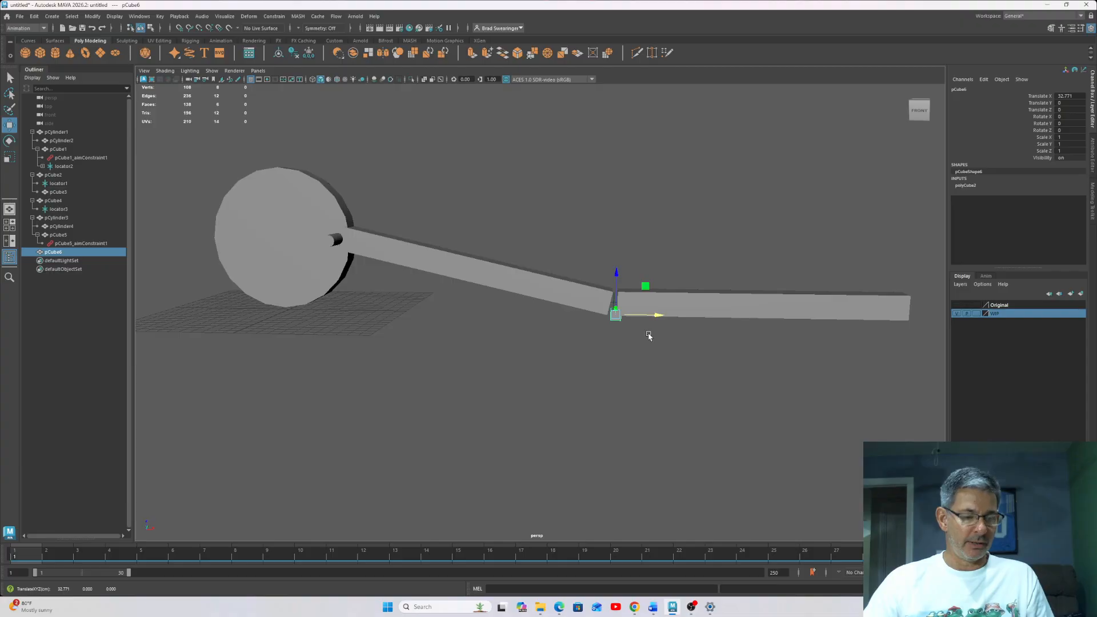
pyautogui.keyDown('alt'); pyautogui.moveTo(707, 438); pyautogui.dragTo(675, 442); pyautogui.keyUp('alt')
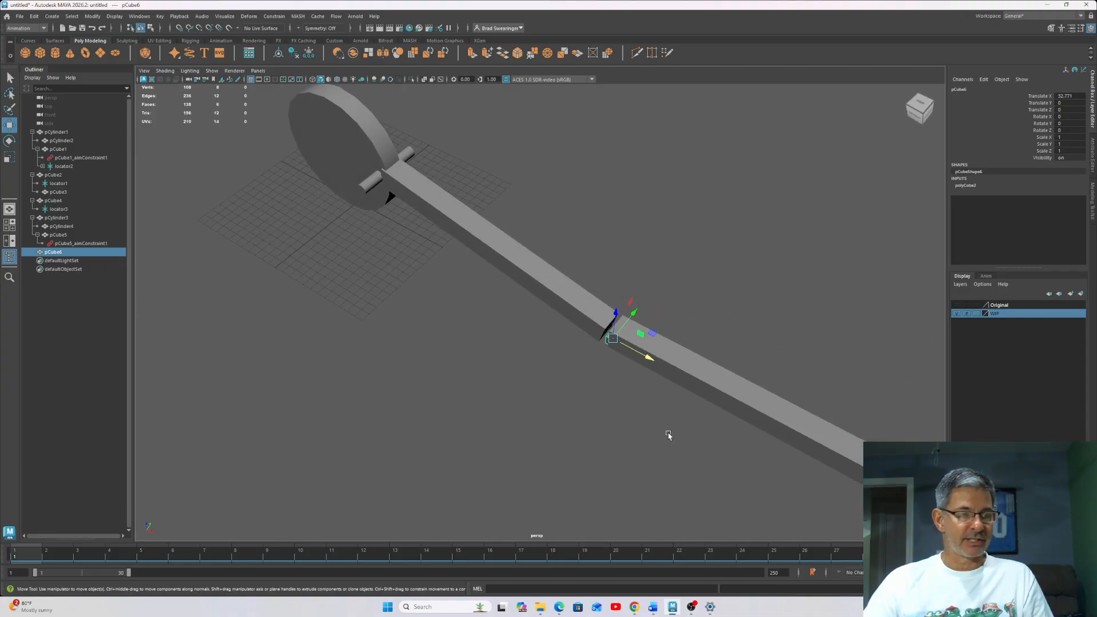
pyautogui.press('r')
pyautogui.moveTo(637, 317); pyautogui.dragTo(739, 262)
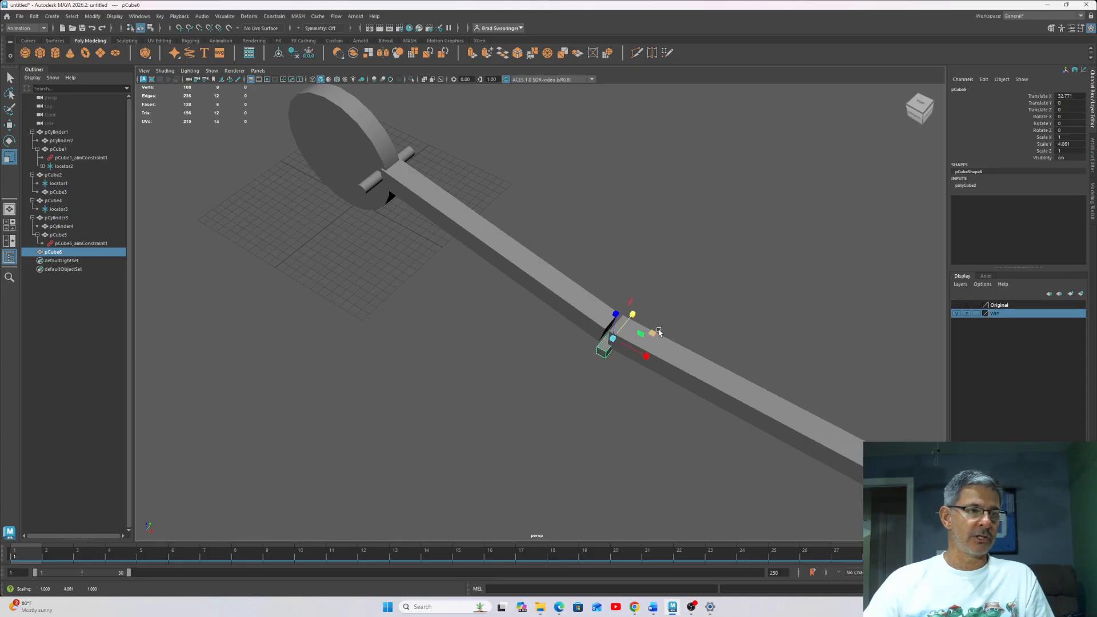
pyautogui.moveTo(642, 336); pyautogui.dragTo(718, 329)
# Raise the new cube to a Translate Z of about 0.99 so it covers the joint between the bars
pyautogui.keyDown('alt'); pyautogui.moveTo(457, 516); pyautogui.dragTo(482, 476); pyautogui.keyUp('alt')
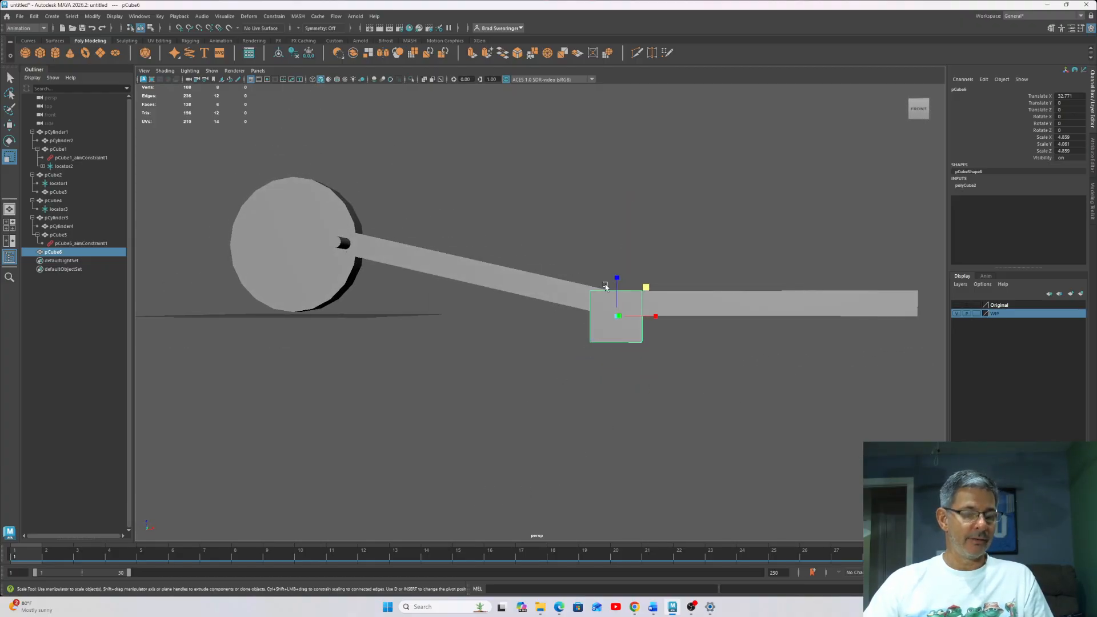
pyautogui.press('w')
pyautogui.moveTo(617, 279); pyautogui.dragTo(619, 266)
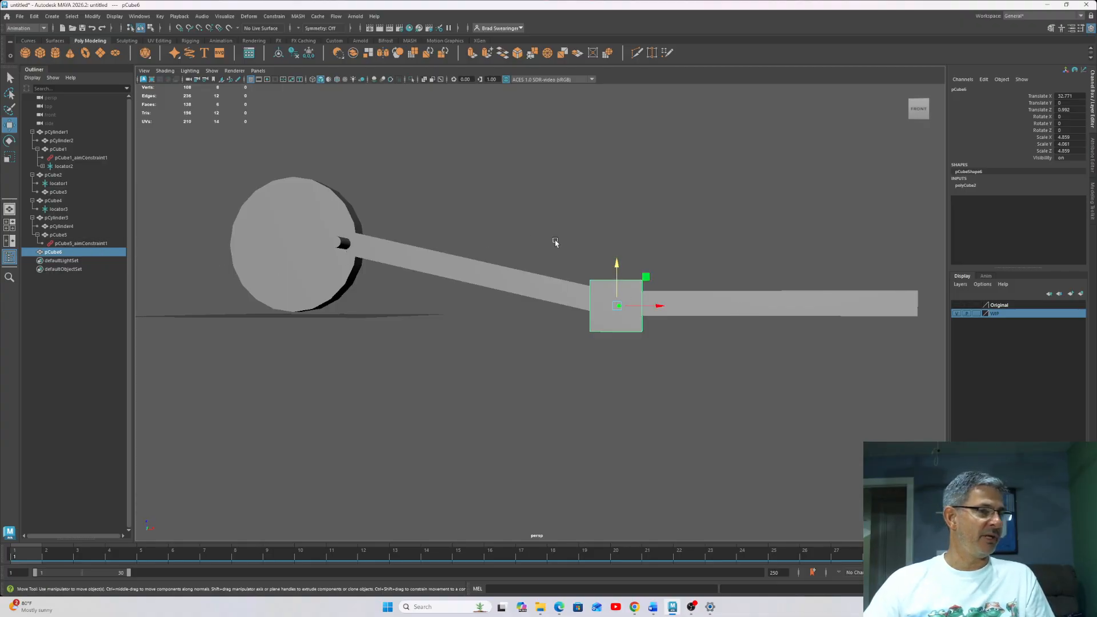
# Parent the joint cube pCube6 under the sliding bar pCube4
pyautogui.click(754, 305)
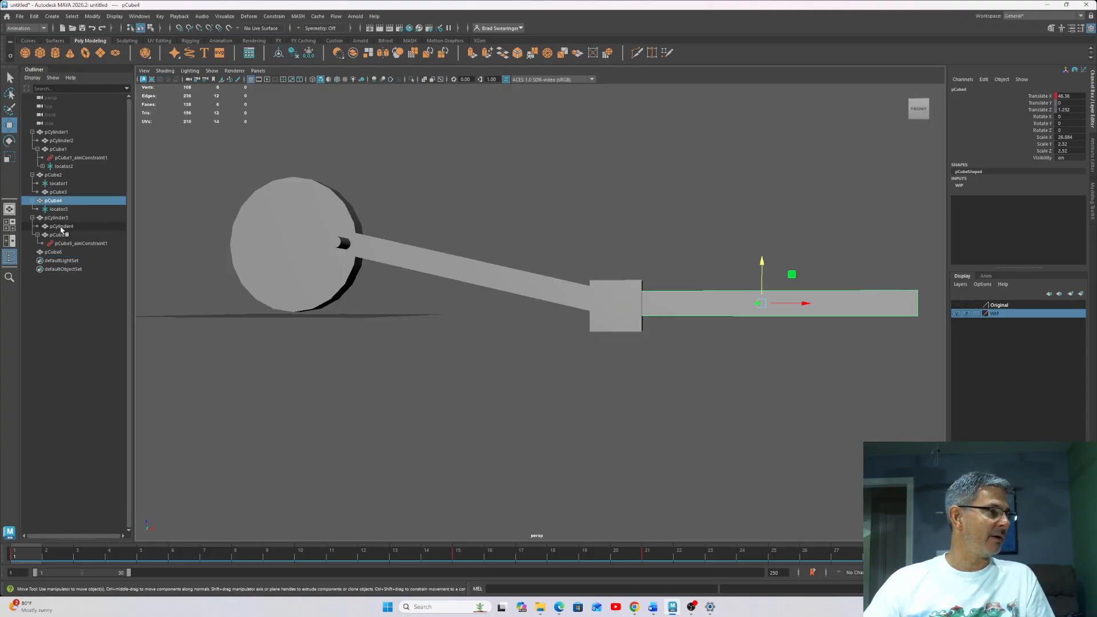
pyautogui.click(53, 252)
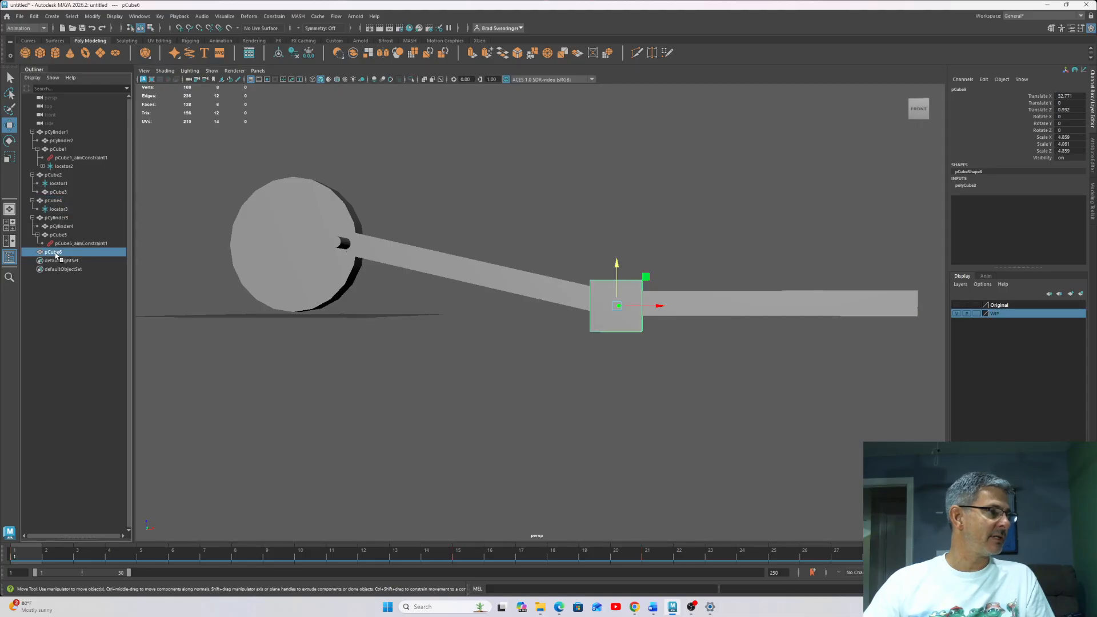
pyautogui.moveTo(56, 256); pyautogui.dragTo(59, 204)
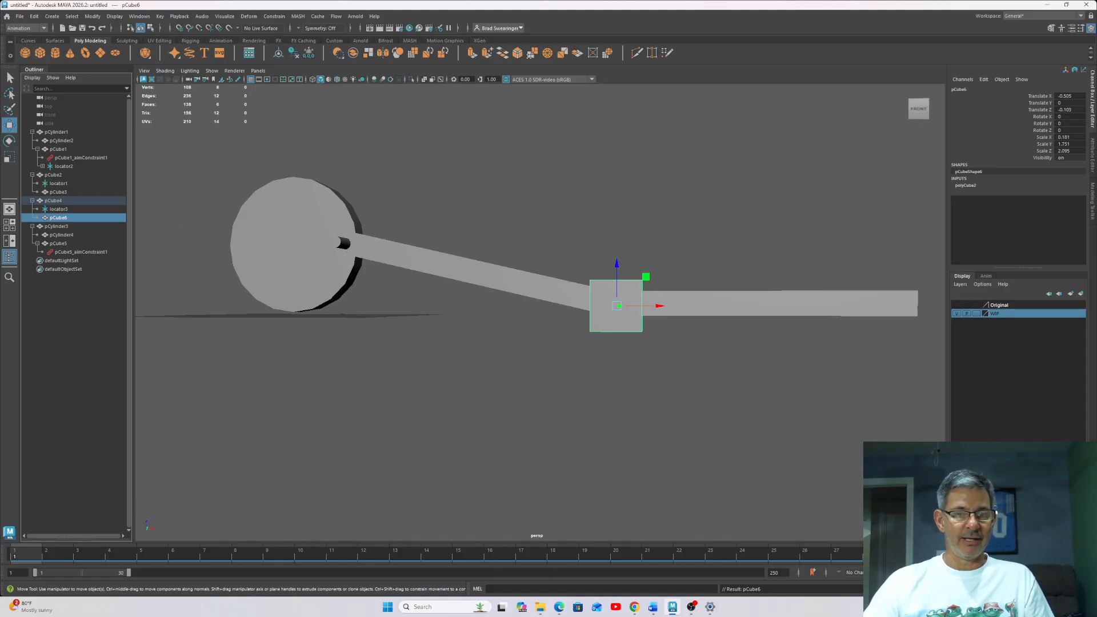
# Play the animation and view the wheel, bars and joint cube from another angle
pyautogui.click(1049, 553)
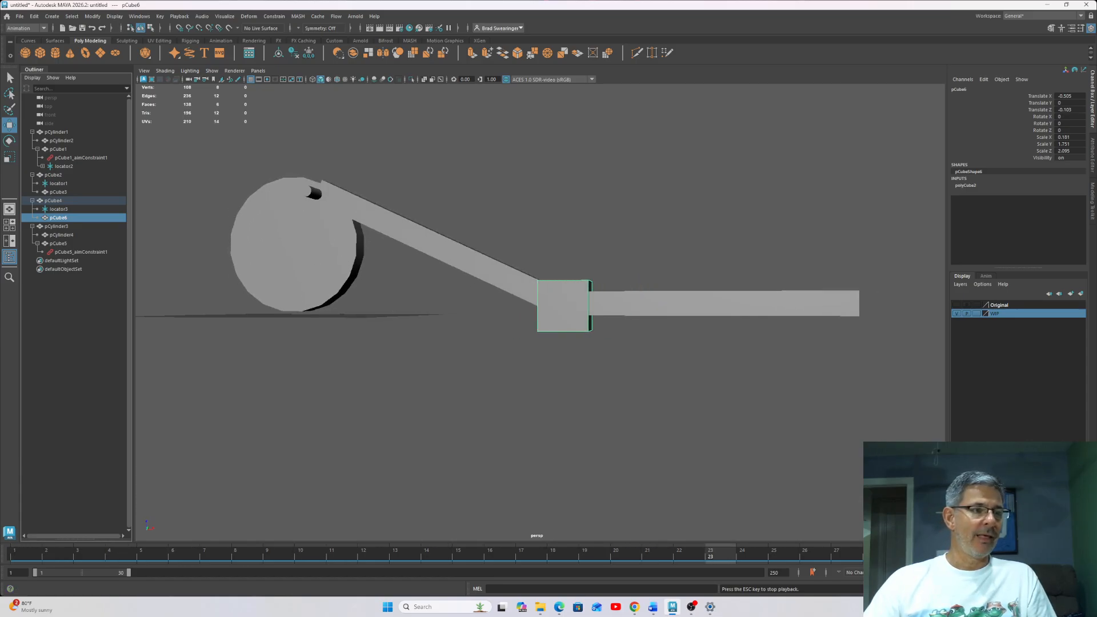
pyautogui.keyDown('alt'); pyautogui.moveTo(675, 445); pyautogui.dragTo(581, 398); pyautogui.keyUp('alt')
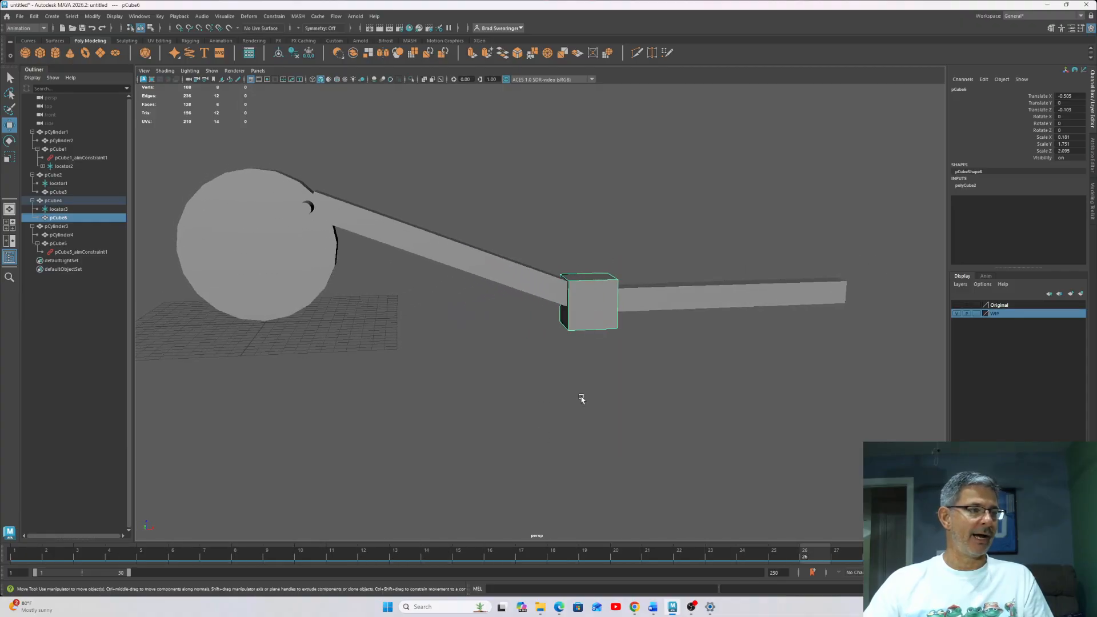
pyautogui.click(157, 150)
# Set the front wheel cylinder's Subdivisions Axis to 10 and play the animation
pyautogui.click(189, 223)
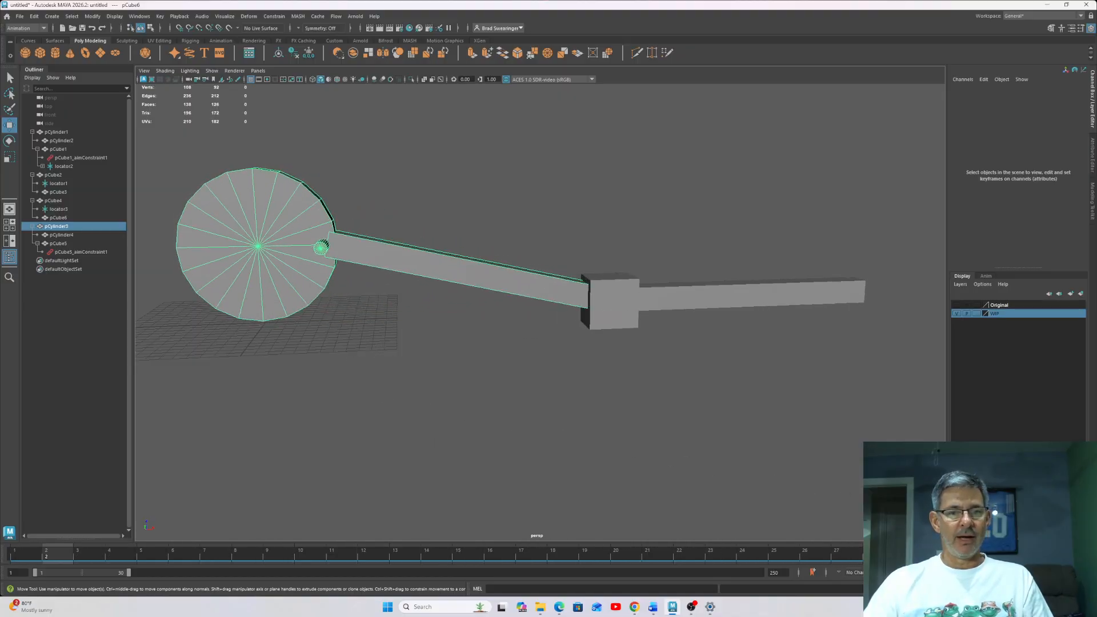
pyautogui.click(302, 258)
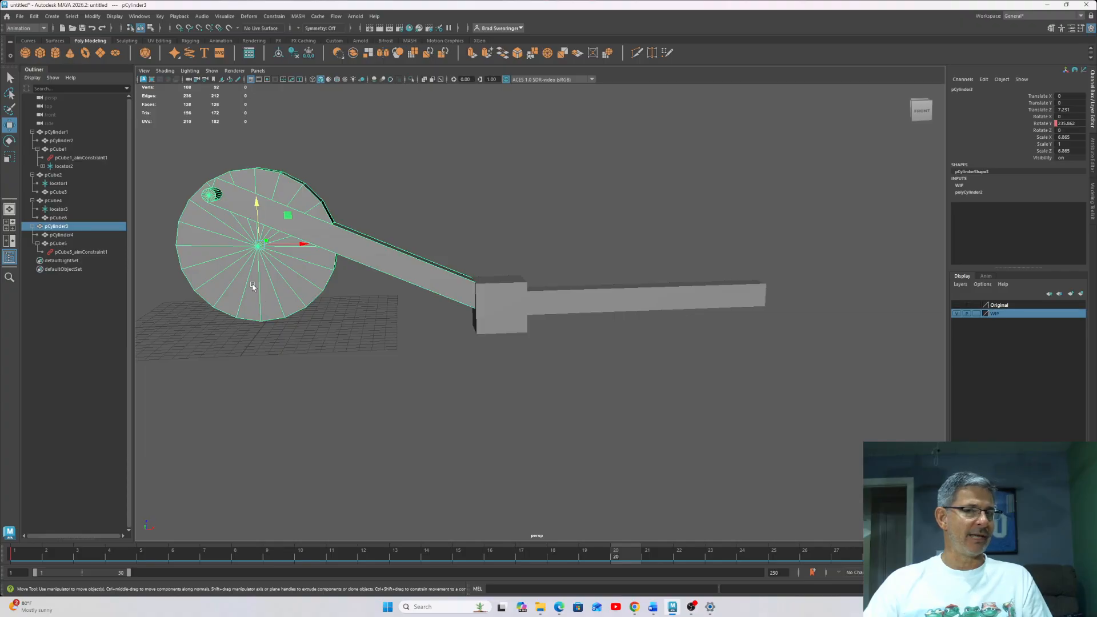
pyautogui.click(972, 193)
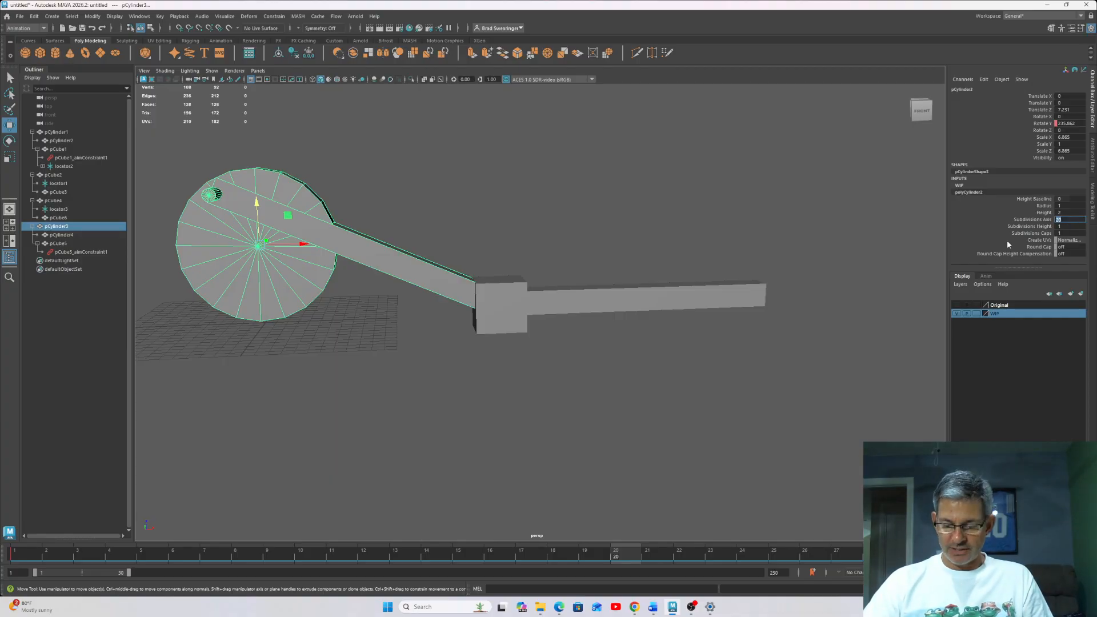
pyautogui.write('10')
pyautogui.press('Return')
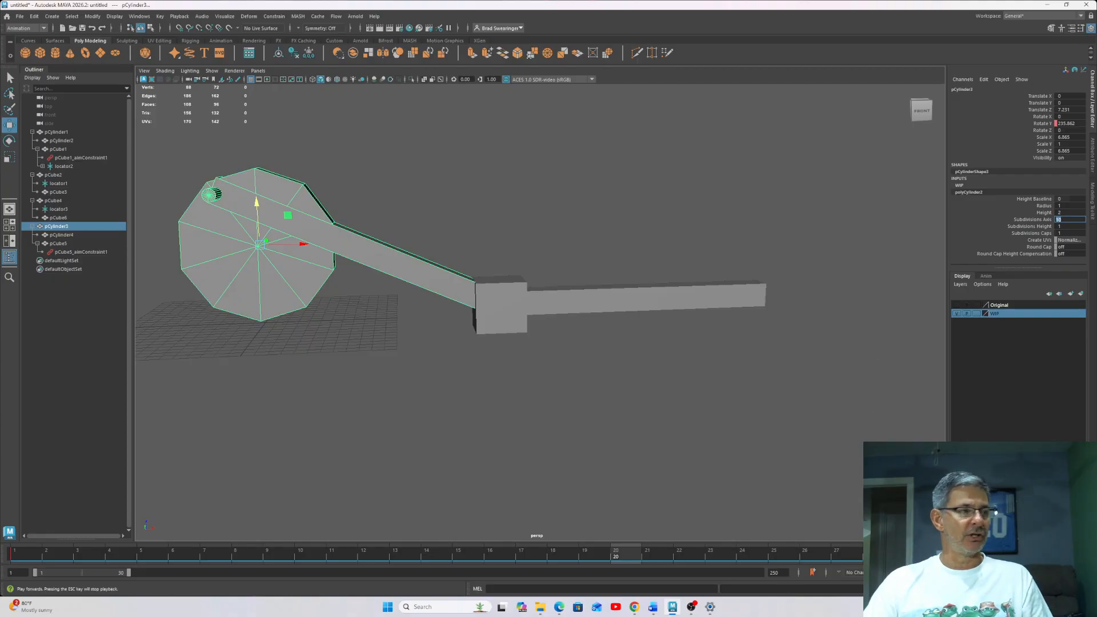
pyautogui.click(1047, 554)
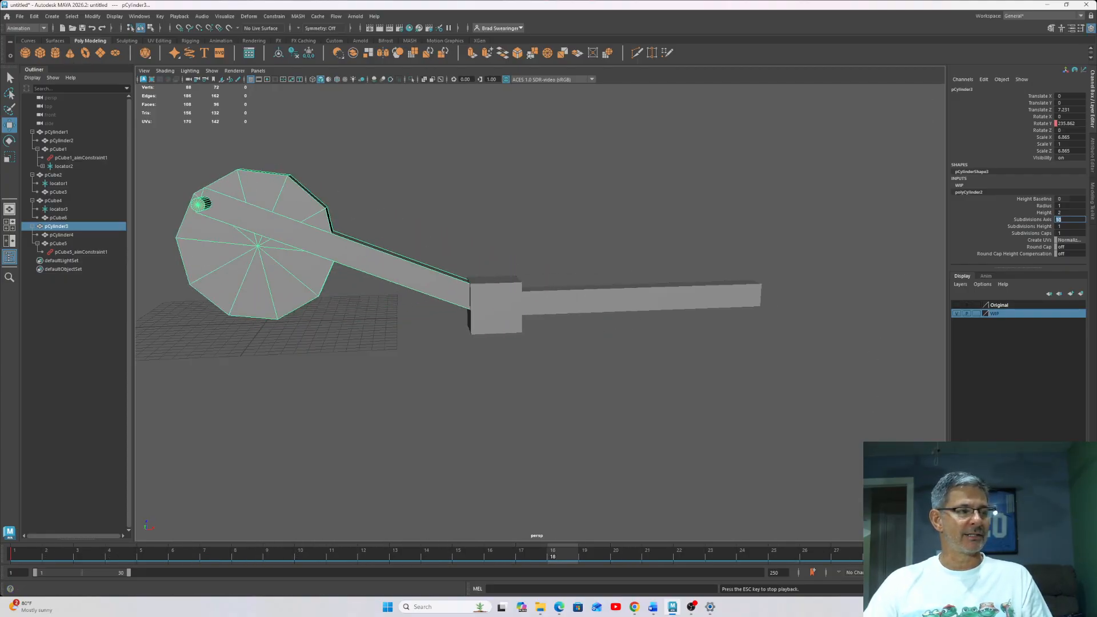